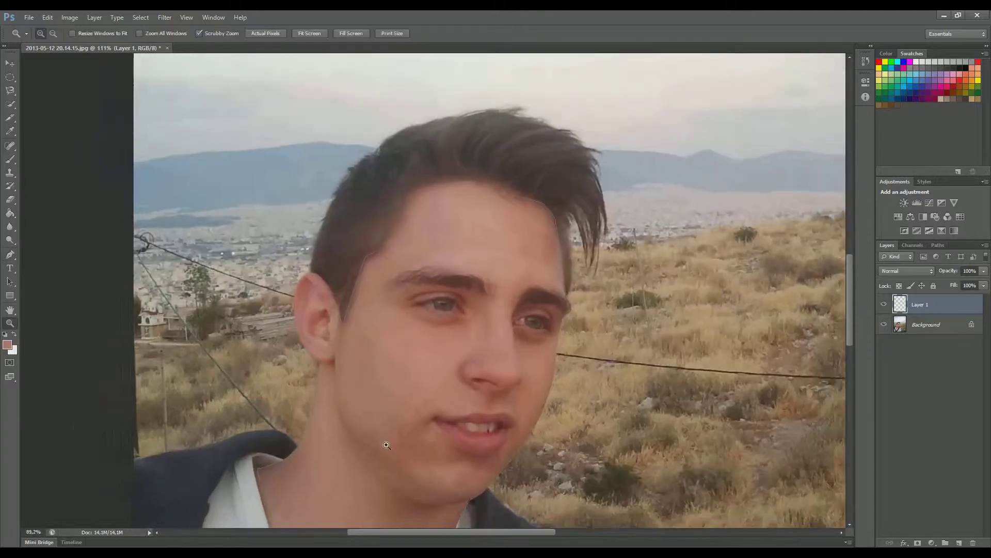
Step: Fill the face, ear and neck path on Layer 1 with a custom skin colour sampled from the shaded cheek
key(p)
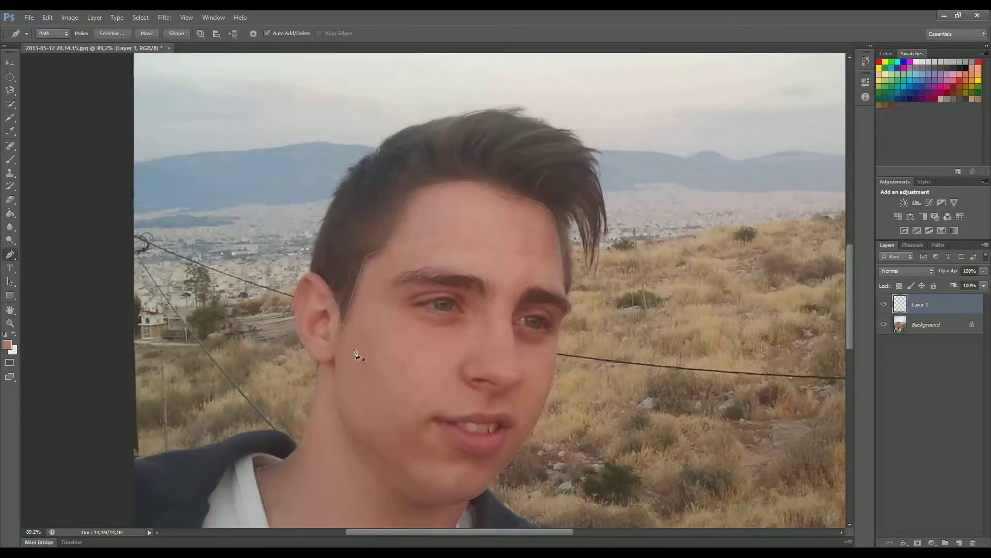
right_click(388, 348)
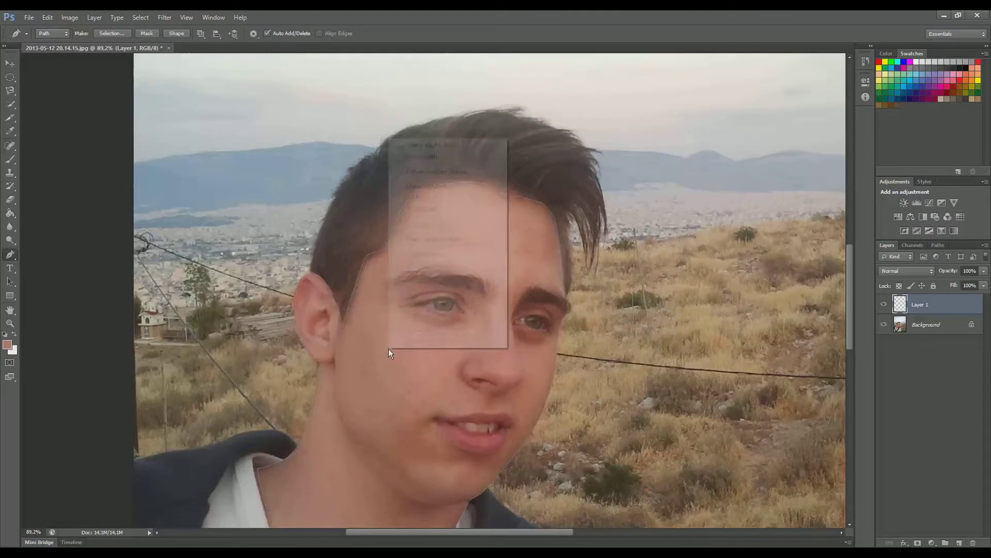
click(444, 198)
click(132, 349)
click(102, 377)
drag(392, 288, 354, 346)
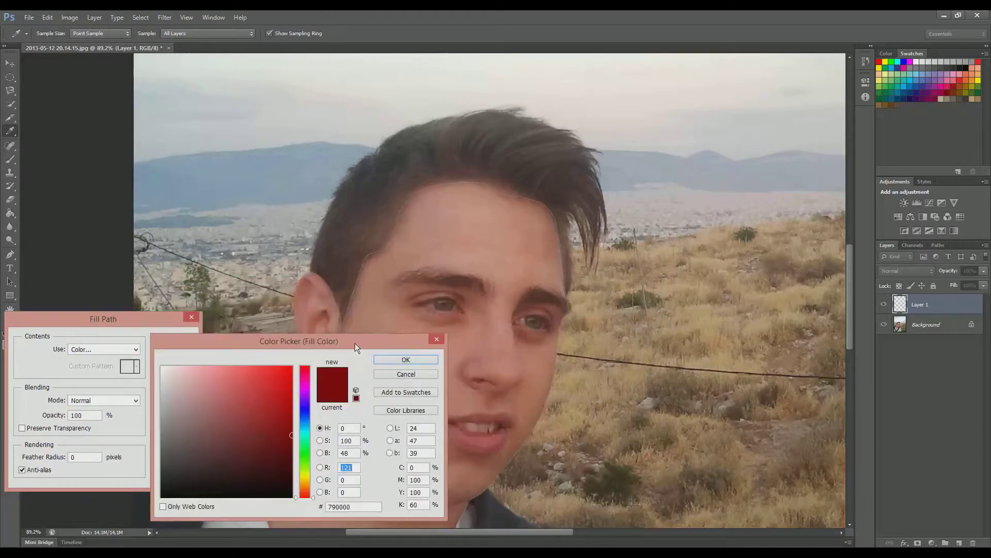
click(471, 226)
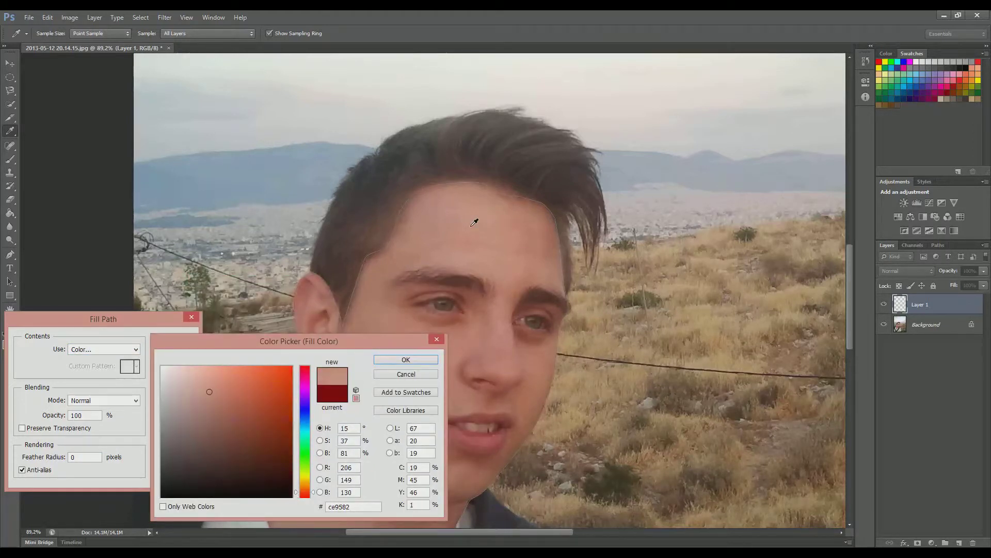
drag(355, 344, 473, 479)
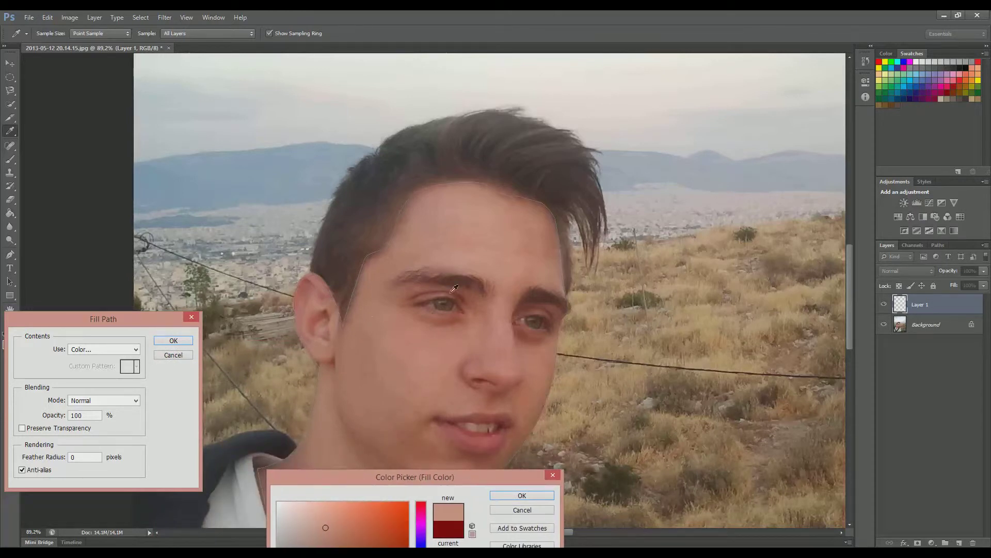
click(375, 372)
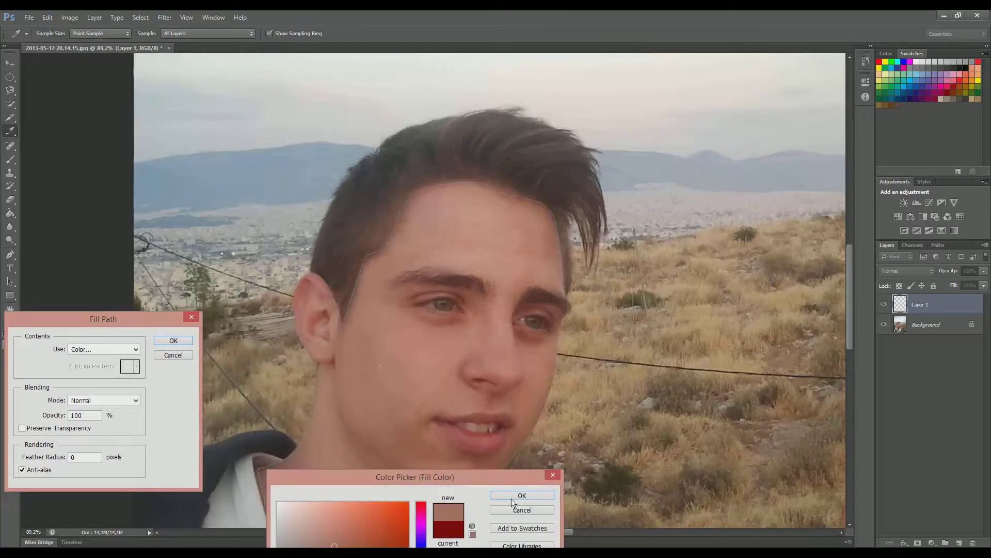
click(398, 375)
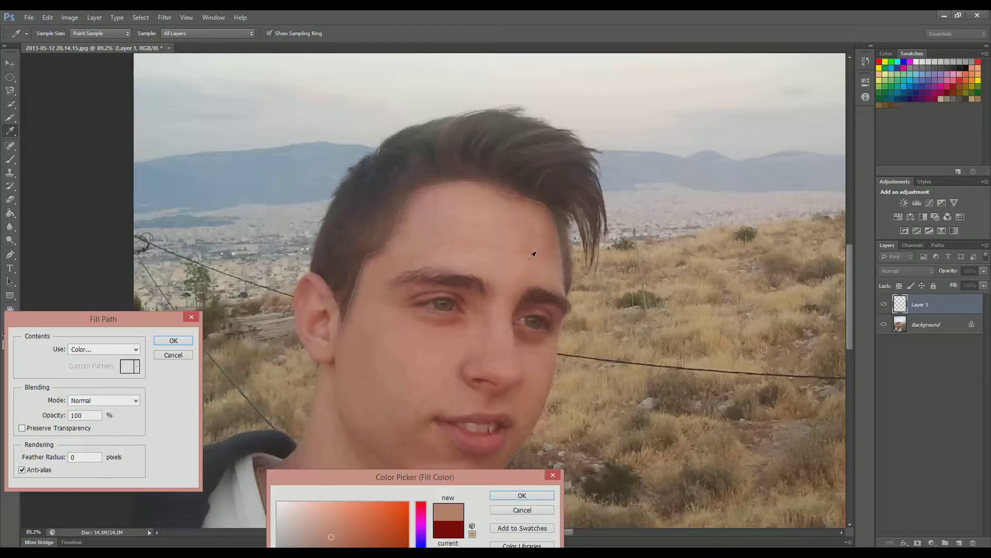
click(544, 376)
click(519, 494)
click(167, 342)
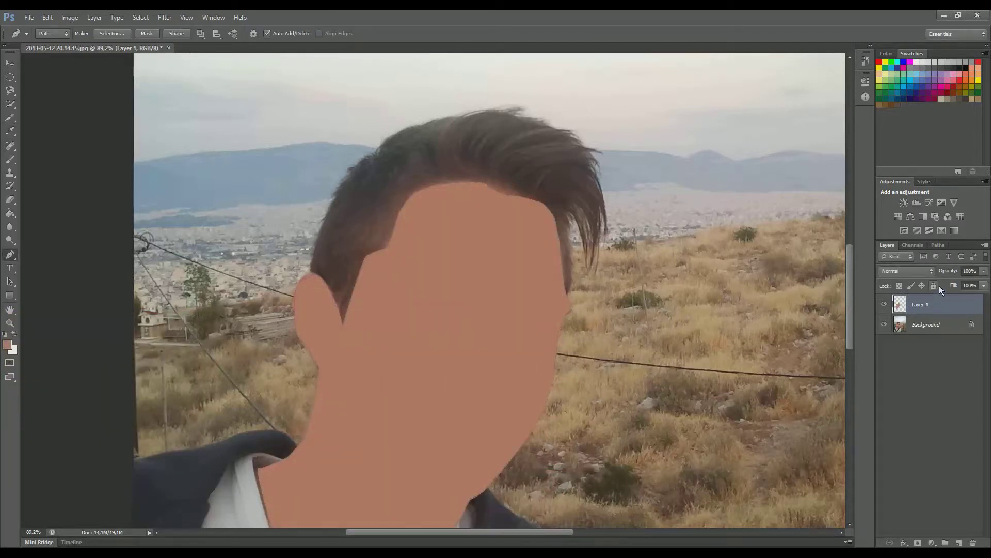
Step: Compare the skin fill with the photo by toggling Layer 1 and Background visibility, leaving Layer 1 hidden
click(885, 305)
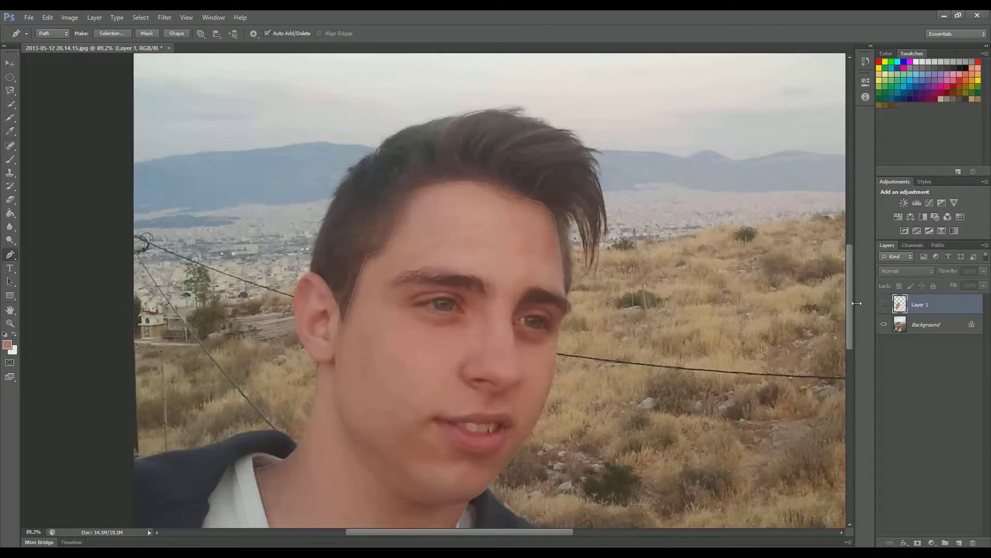
click(884, 304)
click(884, 324)
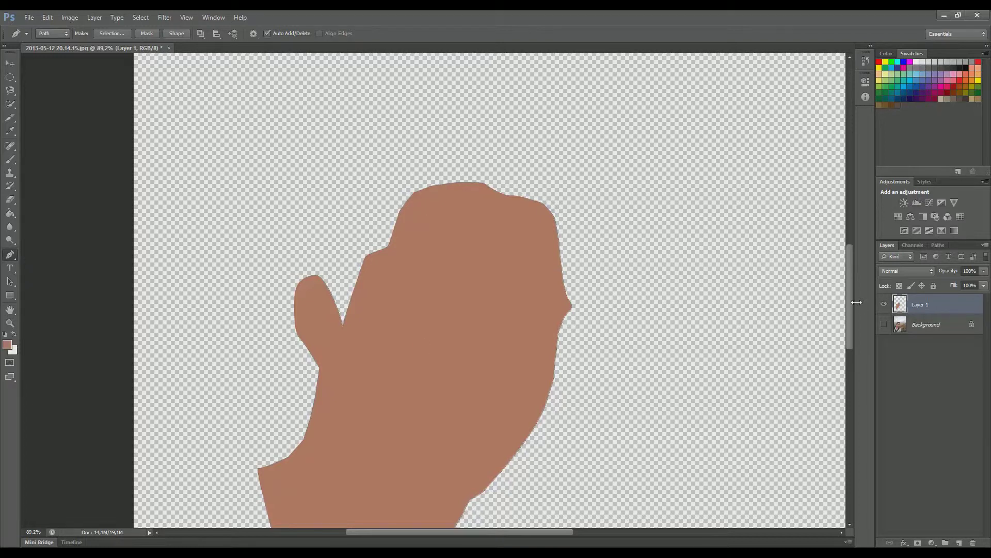
click(885, 324)
click(885, 305)
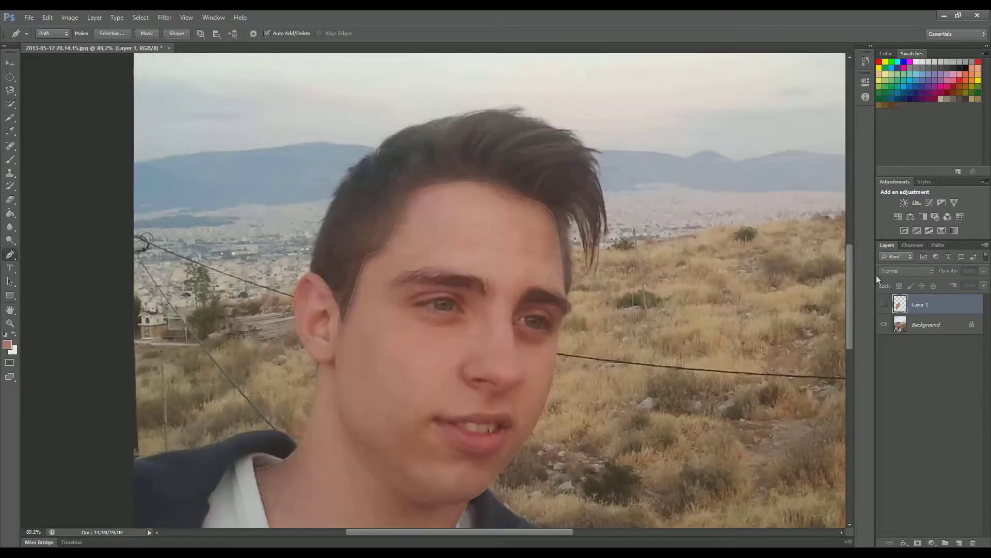
Step: Add a new layer, dismiss the old path and start a hair path from the ear up the hairline to the mid-forehead
click(958, 542)
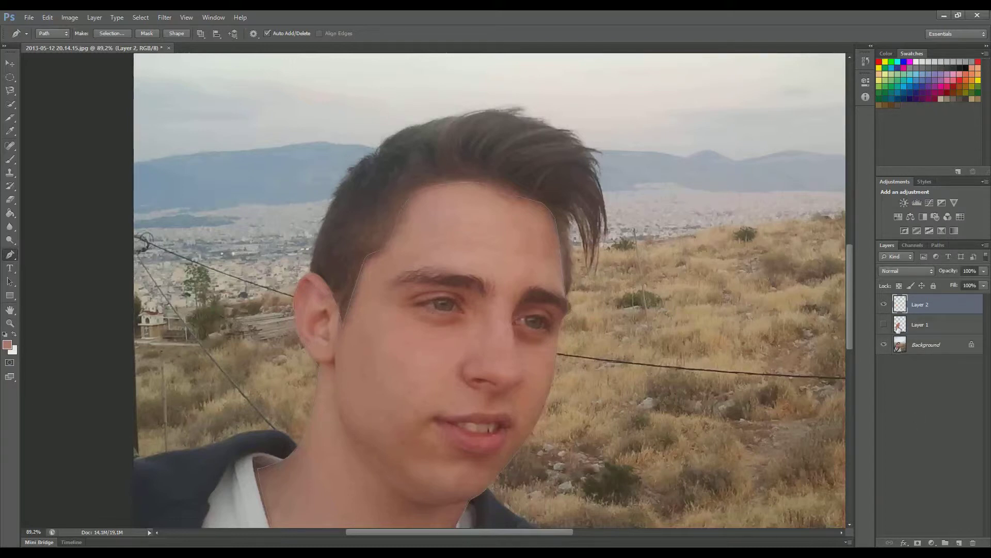
key(Return)
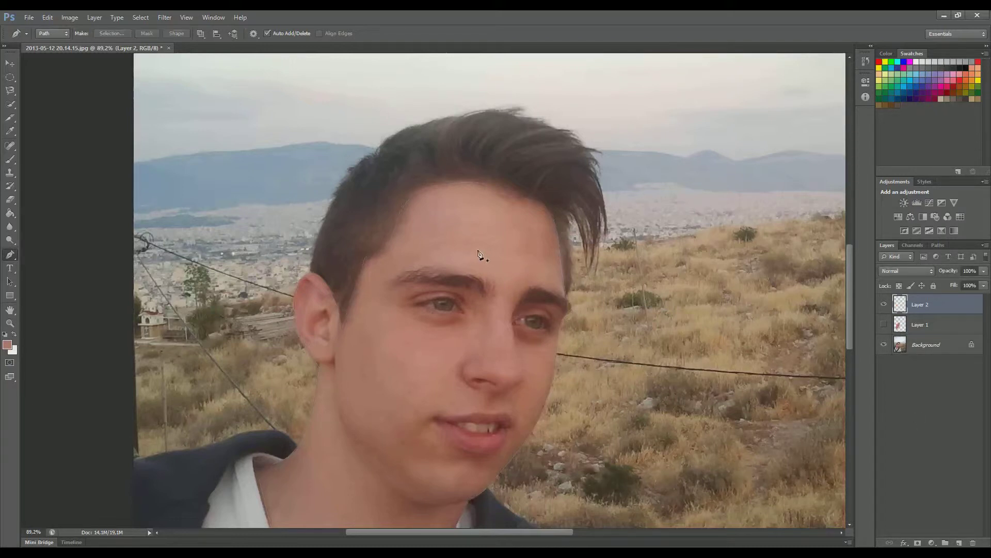
click(342, 326)
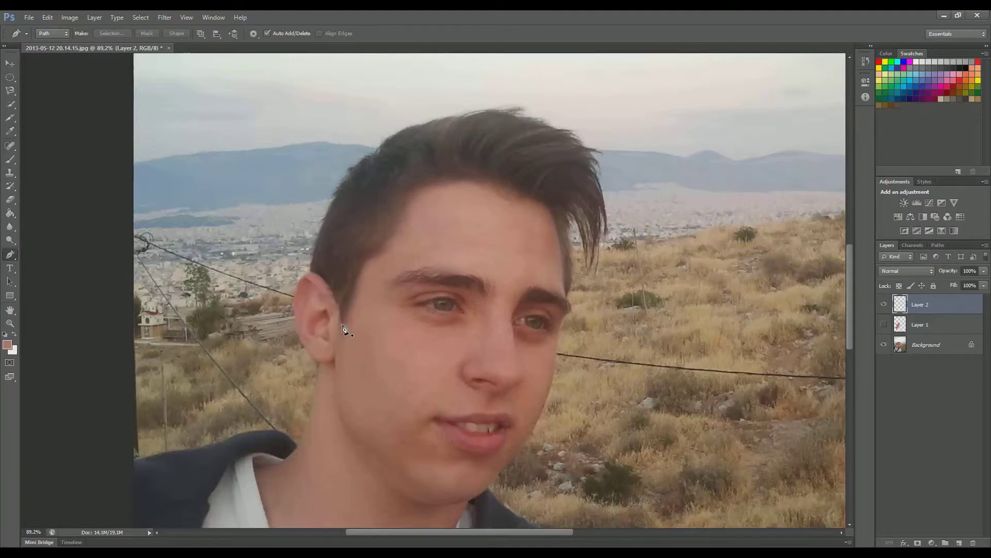
click(361, 268)
click(382, 254)
drag(409, 198, 416, 191)
click(459, 182)
Step: Continue the hair path along the forehead hairline and down the far temple to the end of the eyebrow
click(496, 185)
click(510, 194)
click(534, 200)
drag(549, 210, 551, 216)
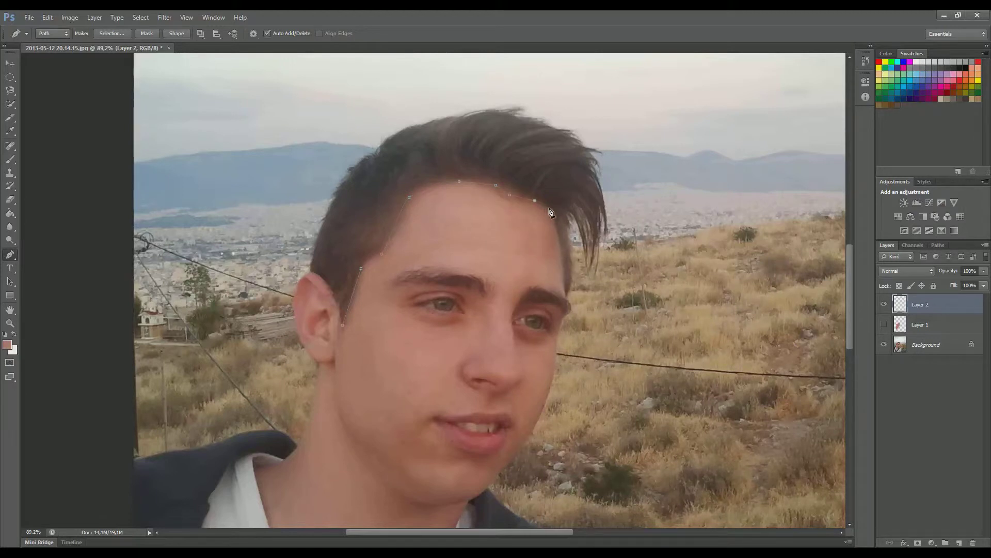
click(559, 237)
click(563, 267)
click(567, 291)
scroll(566, 217, up, 1)
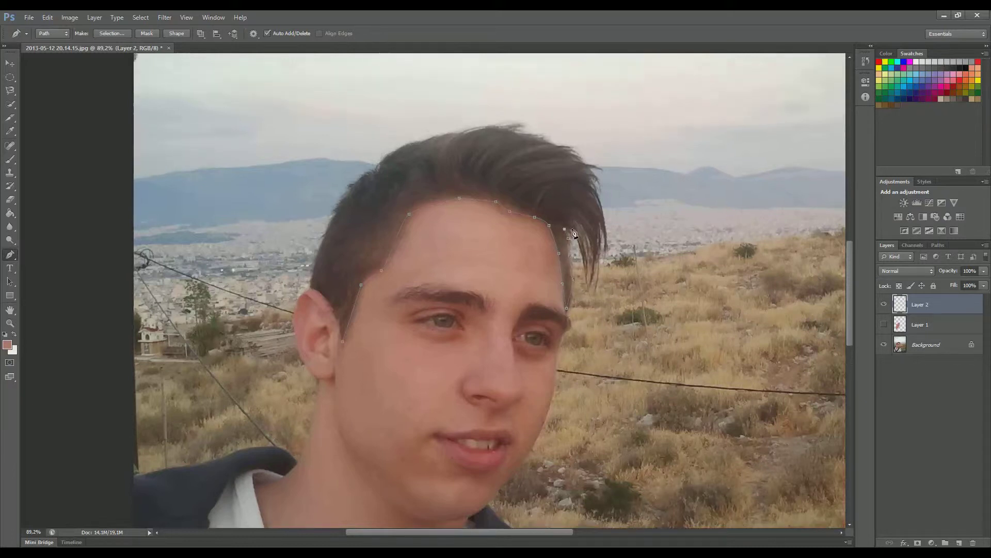
key(z)
drag(550, 211, 632, 227)
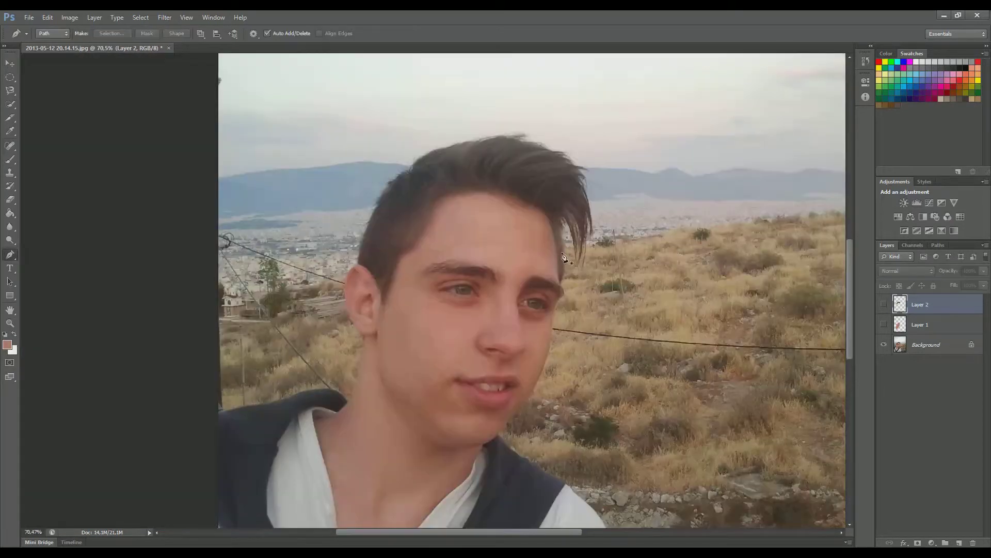
Step: Add a new layer and trace the lower edge of the eyebrow nearest the ear with the Pen tool
click(959, 542)
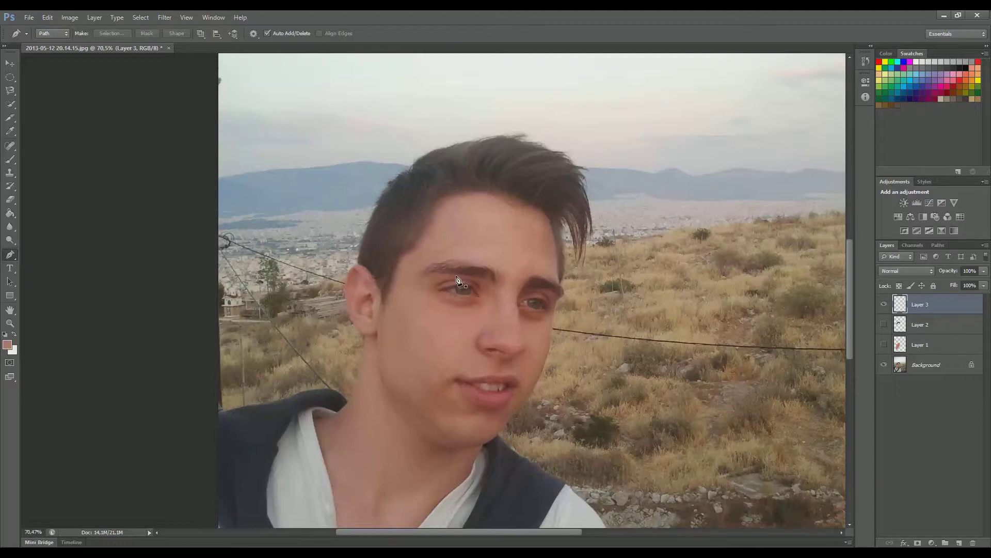
key(ctrl+space)
drag(456, 277, 485, 210)
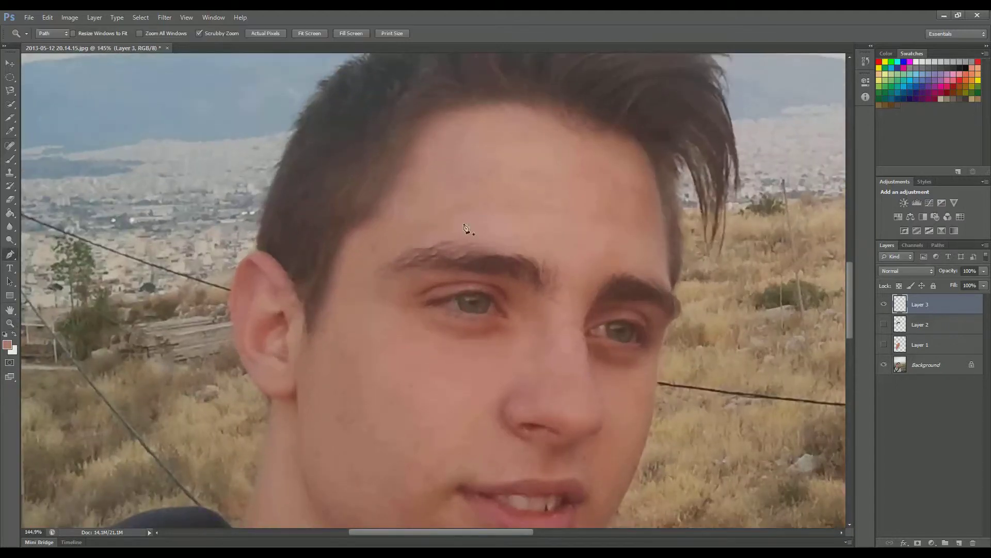
click(404, 271)
click(444, 271)
click(474, 272)
click(509, 278)
click(534, 287)
click(544, 293)
Step: Trace the upper edge of that eyebrow back to its outer tip and close the path
click(496, 253)
click(477, 253)
click(459, 250)
click(436, 248)
click(419, 251)
click(401, 259)
click(386, 273)
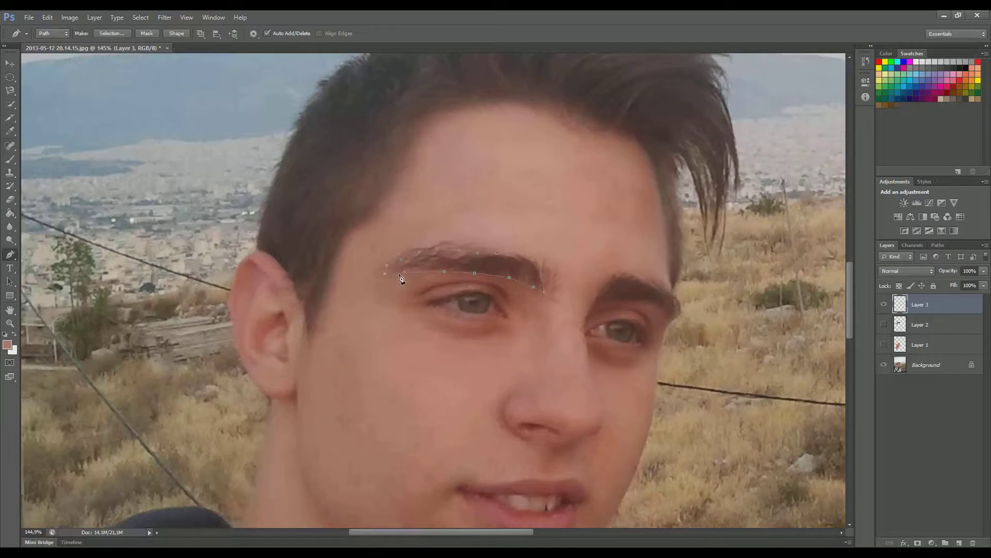
click(404, 273)
Step: Outline the far eyebrow with a second closed path
click(600, 291)
click(614, 276)
click(630, 276)
click(650, 283)
click(668, 292)
click(678, 302)
click(678, 312)
click(657, 308)
click(650, 303)
click(631, 301)
click(601, 294)
Step: Fill both eyebrow paths on Layer 3 with a custom dark brown sampled from the eyebrow hair, and dismiss the paths
right_click(512, 270)
click(524, 329)
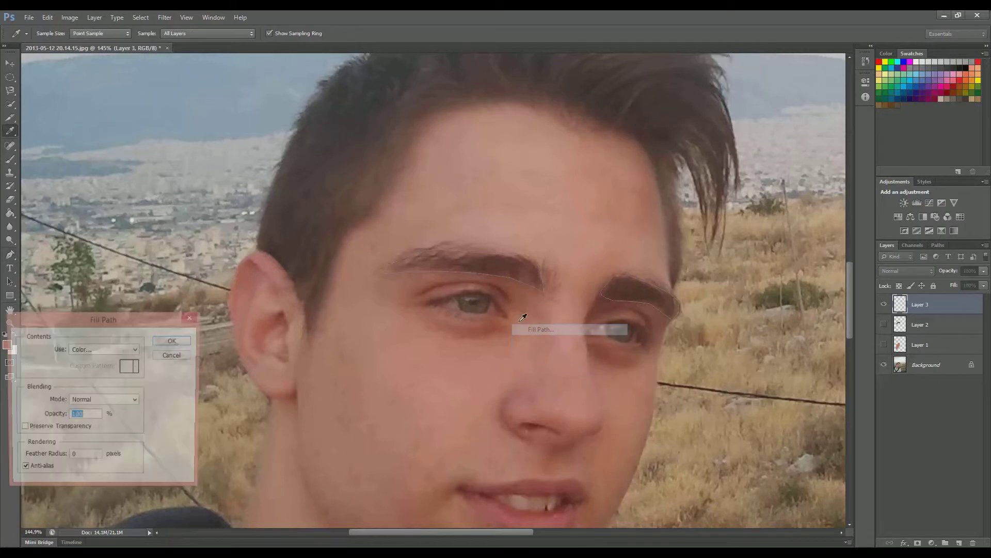
click(133, 349)
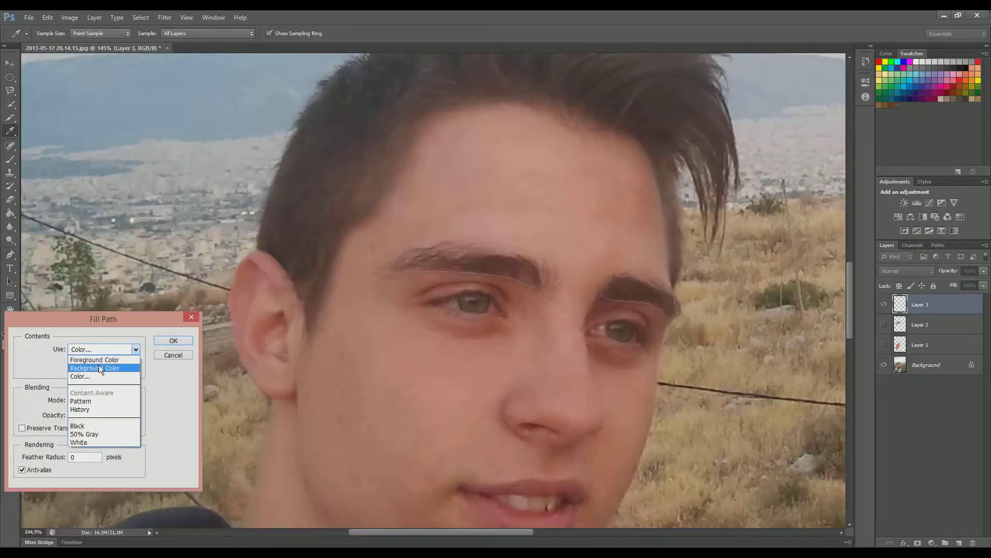
click(98, 373)
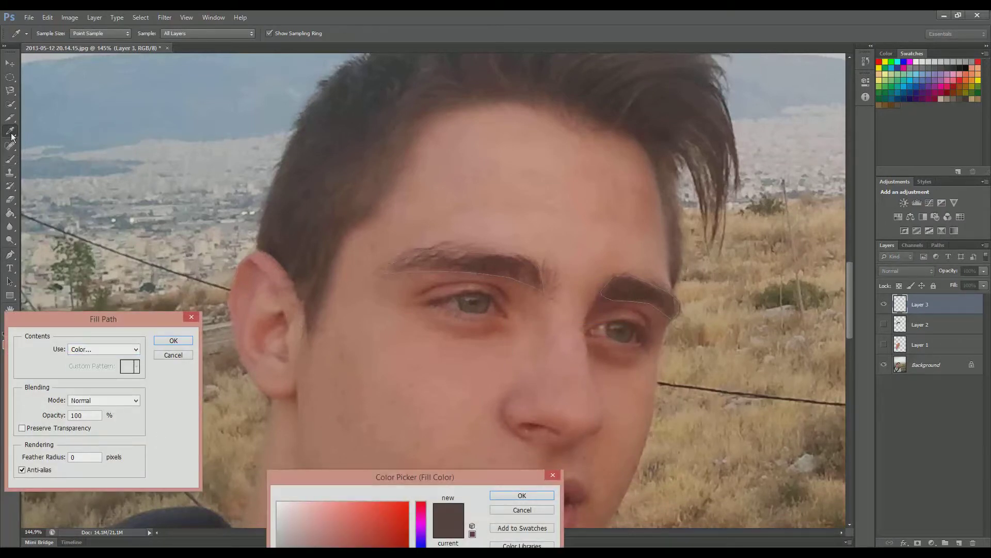
click(485, 257)
drag(439, 481, 332, 270)
drag(417, 268, 316, 217)
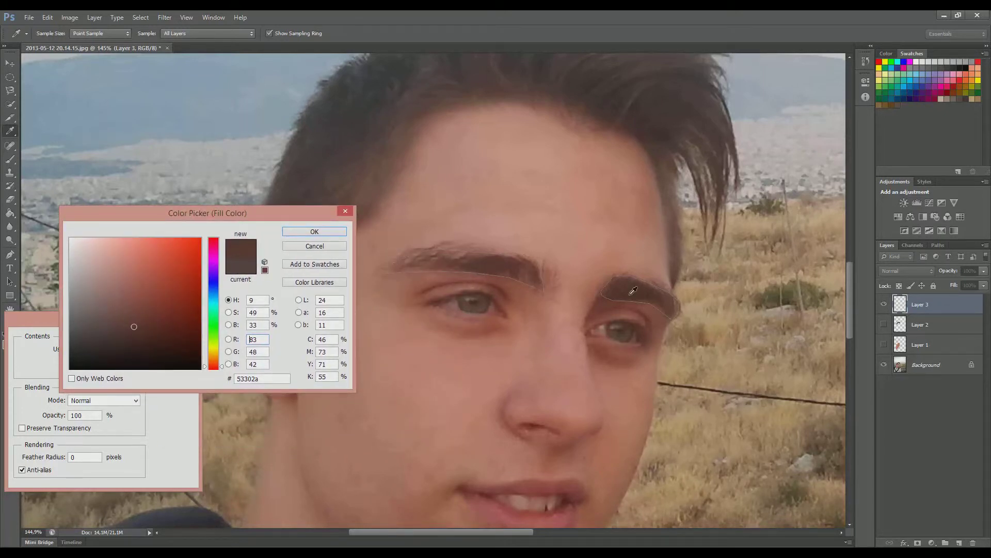
drag(512, 263, 483, 261)
drag(629, 286, 633, 291)
key(Return)
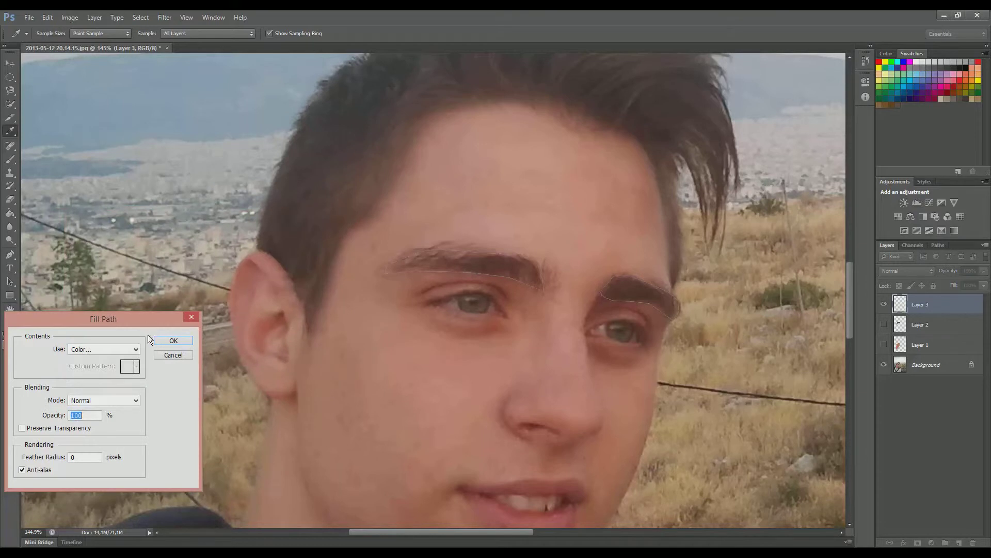
click(172, 340)
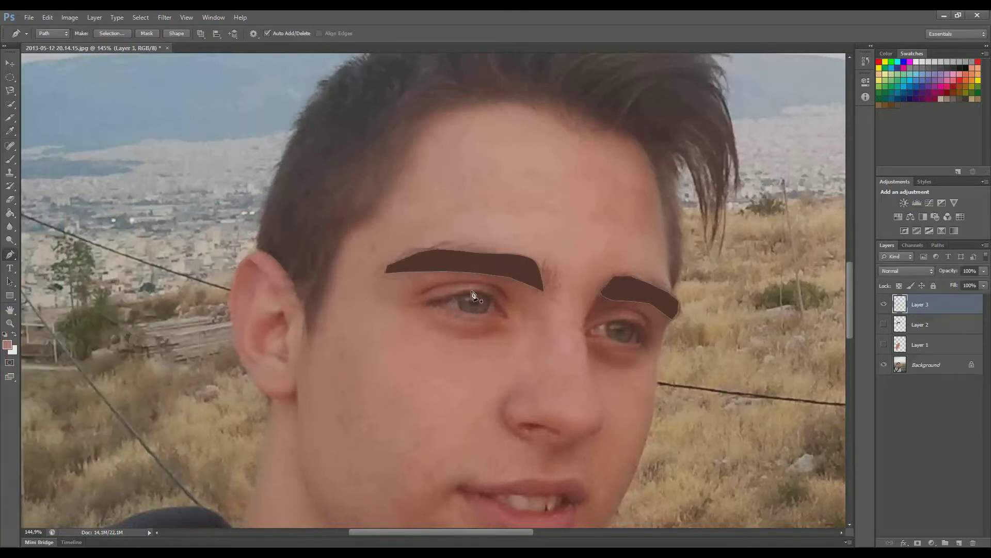
key(Return)
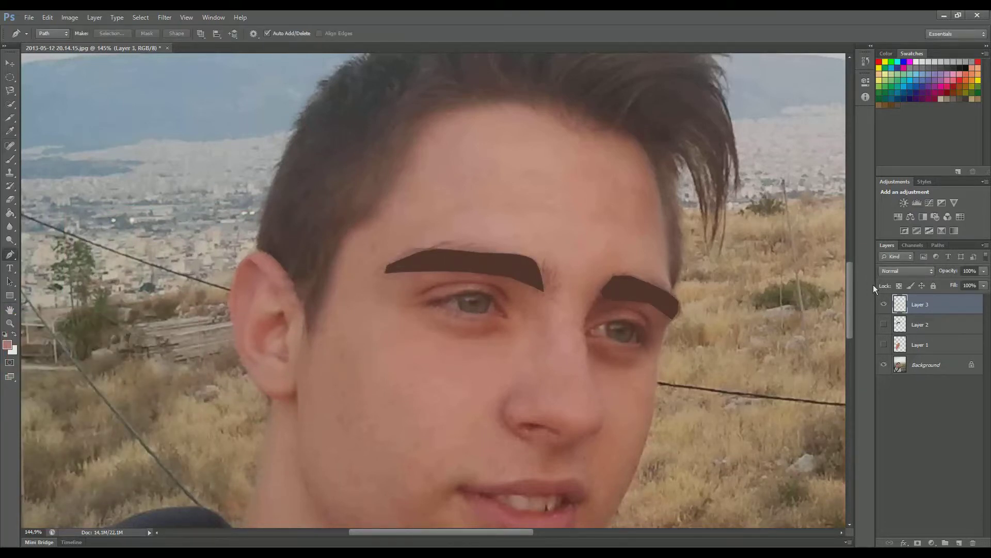
Step: Show Layers 1 and 2 to preview the filled shapes together, and hide Layers 1, 2 and 3 to expose the photo
click(884, 324)
click(884, 344)
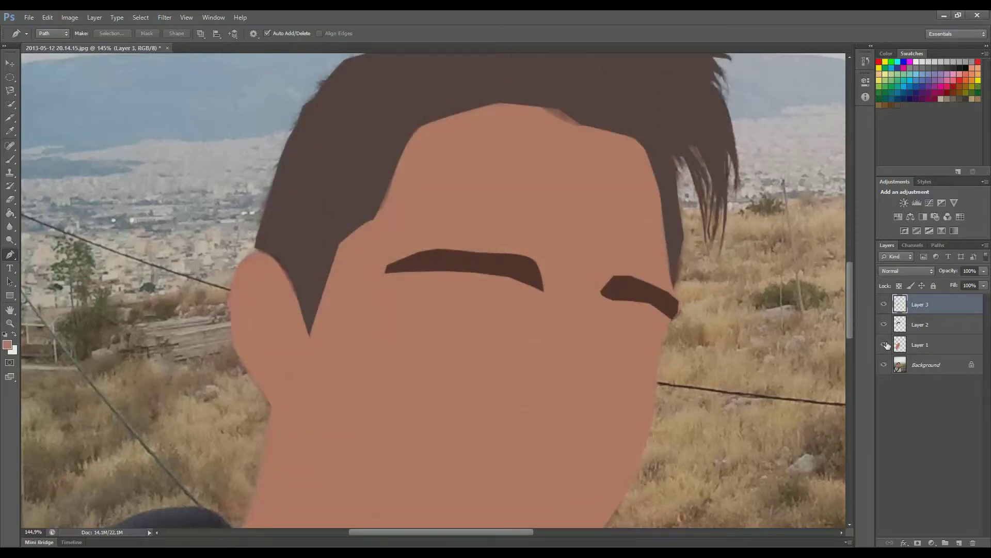
click(883, 344)
click(884, 324)
click(884, 304)
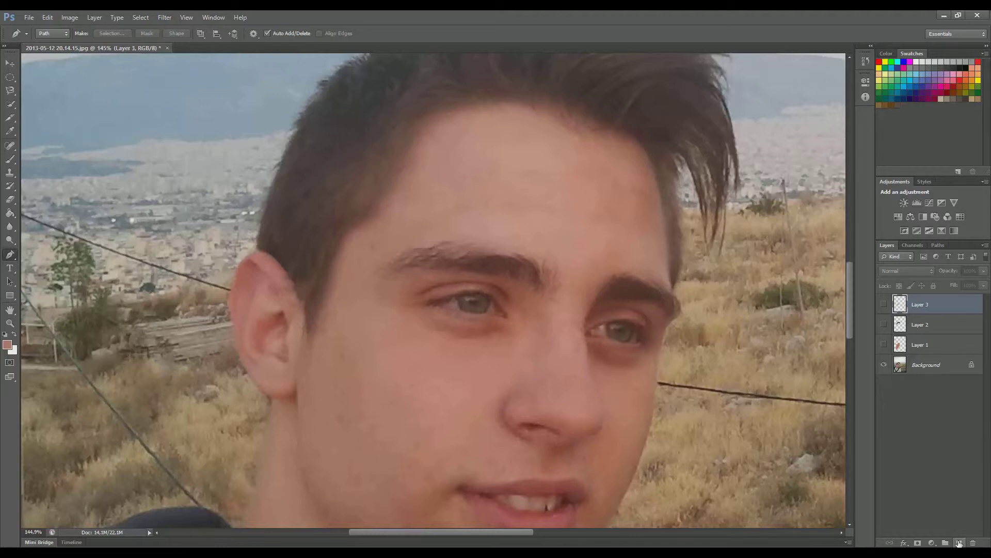
Step: Draw a closed path around the dark nostril opening with the Pen tool
key(z)
drag(559, 224, 547, 471)
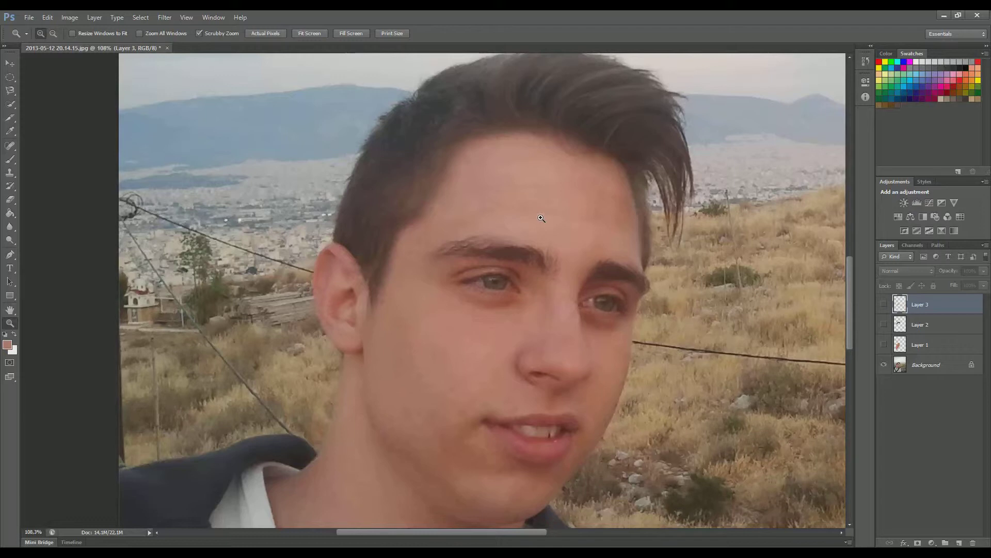
key(p)
scroll(574, 265, down, 2)
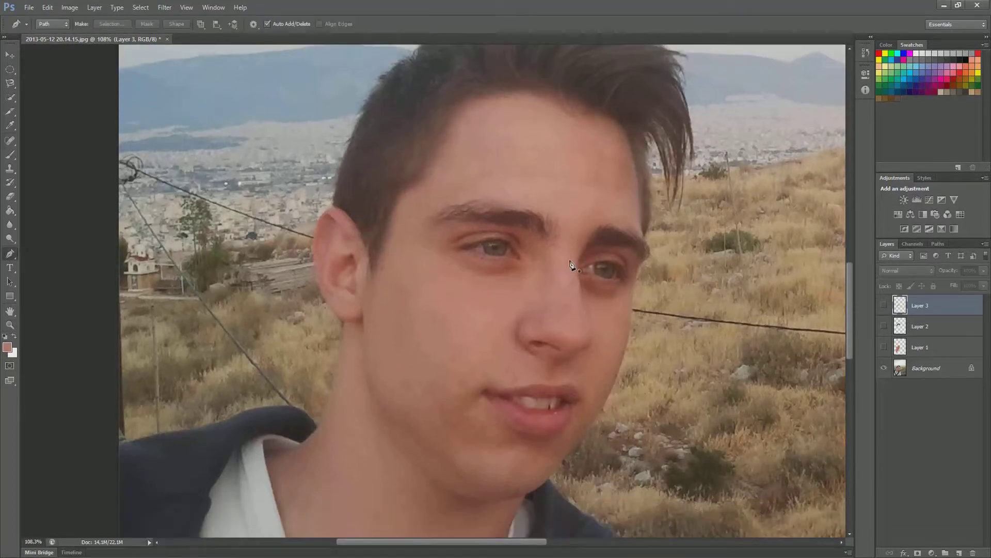
key(z)
drag(558, 287, 580, 287)
key(p)
scroll(525, 315, down, 2)
click(555, 333)
click(554, 333)
Step: Outline a narrow shape along the outer rim of the ear, following it up to the top of the ear
click(182, 122)
click(157, 207)
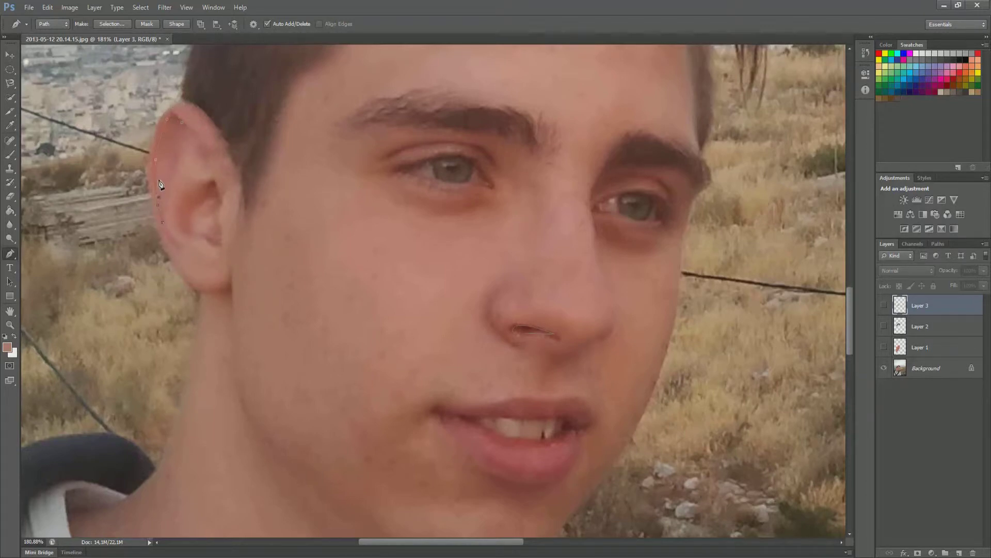
scroll(160, 189, up, 3)
click(158, 150)
click(160, 130)
click(164, 109)
click(170, 92)
click(175, 79)
click(180, 68)
click(185, 65)
click(193, 68)
click(202, 72)
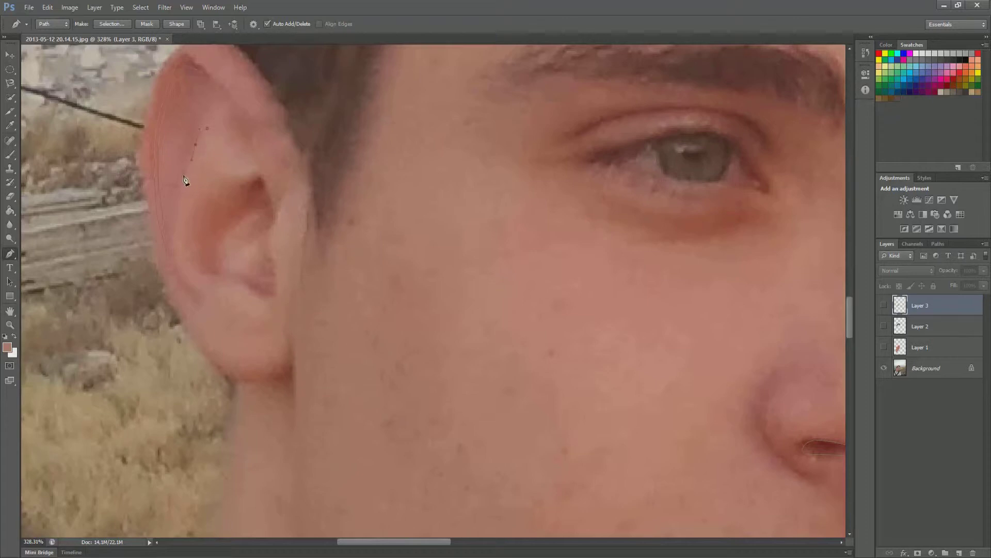
Step: Trace another ear path from the inner fold down along the inside of the rim towards the lobe
click(207, 128)
click(194, 146)
click(181, 178)
click(179, 196)
click(178, 217)
key(Escape)
click(179, 187)
drag(174, 250, 174, 251)
click(177, 266)
click(186, 276)
click(196, 283)
click(204, 288)
Step: Continue the inner ear path up from above the lobe along the inside of the rim, back to its start
click(192, 285)
click(180, 275)
click(171, 258)
scroll(170, 247, up, 6)
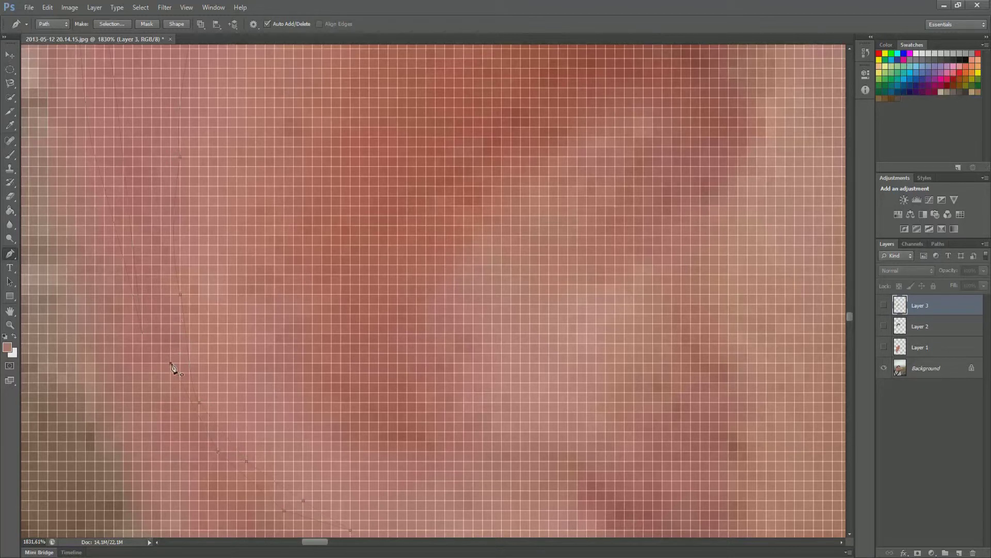
drag(172, 348, 173, 242)
scroll(174, 227, up, 4)
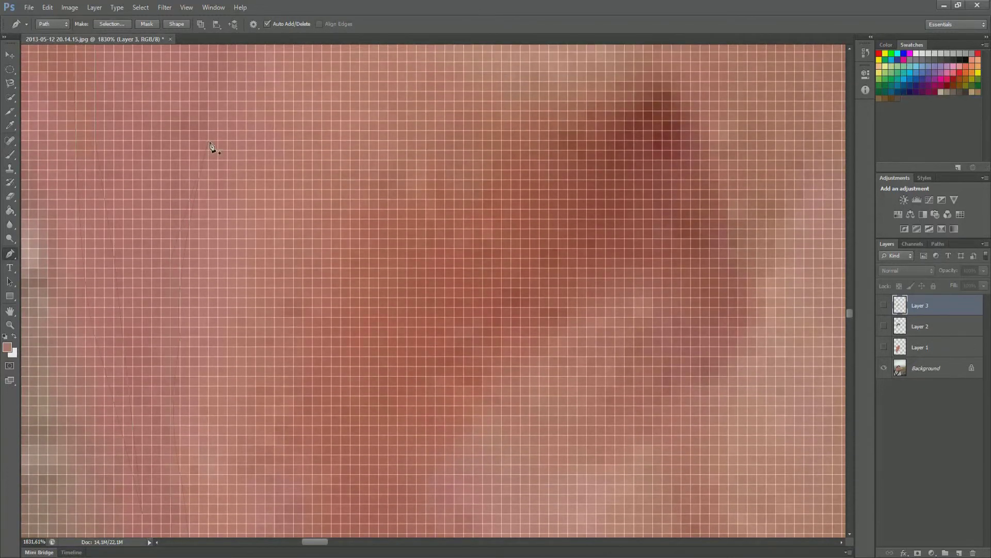
Step: Outline the dark ear-canal shadow and the small notch above the lobe as separate Pen paths
key(alt+space)
alt+click(209, 143)
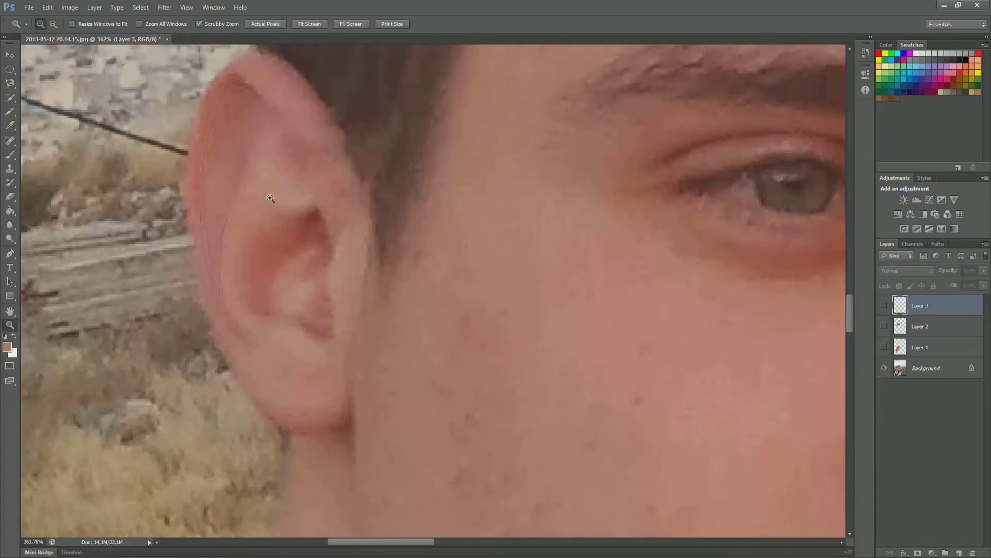
click(302, 233)
click(317, 220)
drag(322, 231, 299, 236)
click(301, 233)
click(298, 329)
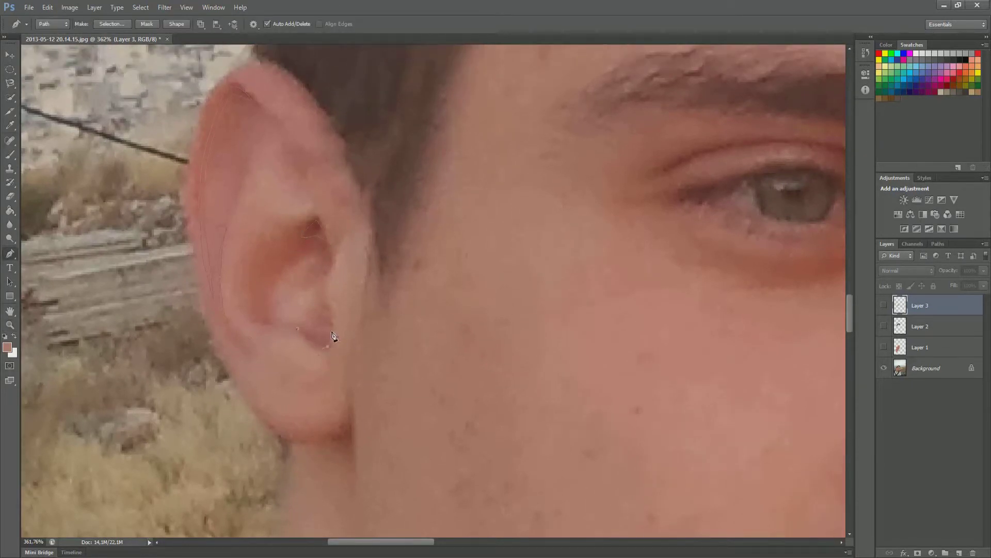
key(ctrl+space)
drag(349, 273, 248, 273)
Step: Trace a thin closed path along the upper eyelid crease of the eye nearest the ear
drag(604, 175, 708, 129)
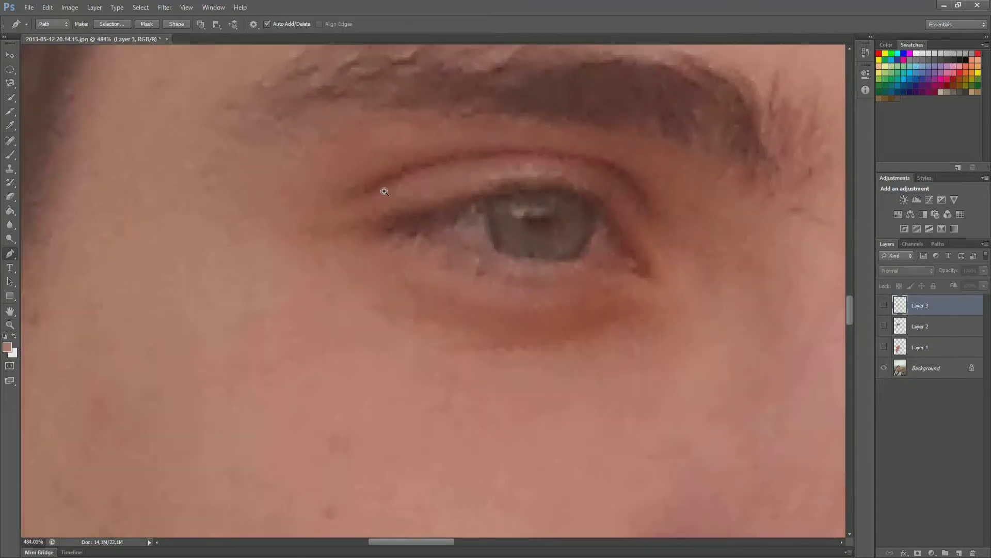
scroll(385, 191, up, 3)
scroll(385, 191, down, 4)
click(418, 172)
click(470, 159)
click(509, 157)
click(548, 159)
click(582, 162)
click(621, 184)
click(638, 211)
click(642, 217)
click(638, 193)
click(601, 165)
click(563, 154)
click(538, 152)
click(508, 153)
click(487, 152)
click(460, 154)
click(441, 159)
click(419, 165)
click(402, 172)
click(380, 180)
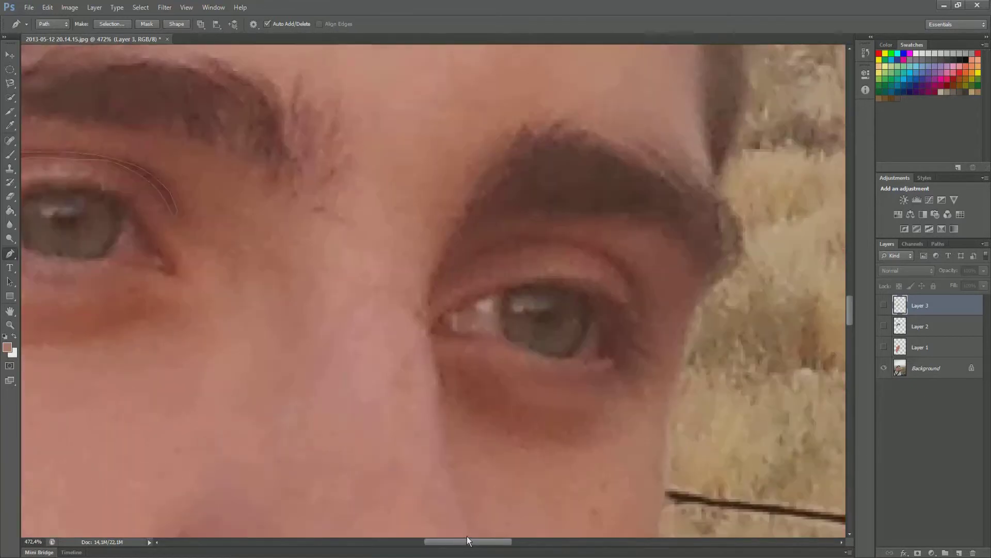
Step: Trace a matching thin path along the upper eyelid crease of the eye on the far side of the nose
click(495, 283)
mouse_move(403, 238)
mouse_down()
mouse_move(355, 242)
mouse_move(302, 271)
mouse_up()
click(341, 253)
click(312, 271)
click(324, 266)
click(332, 261)
click(346, 255)
click(371, 250)
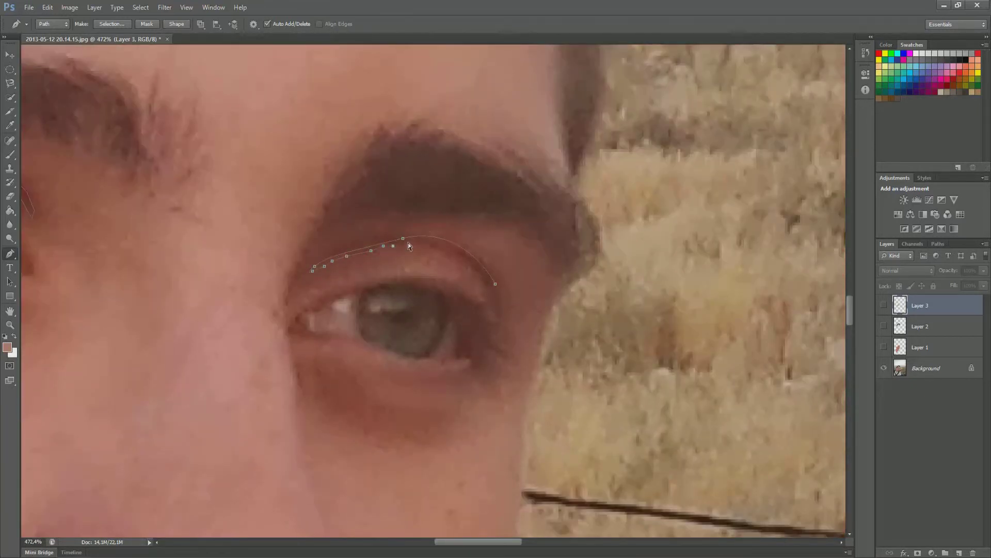
click(378, 248)
click(385, 246)
click(395, 243)
click(419, 241)
key(z)
drag(376, 230, 320, 230)
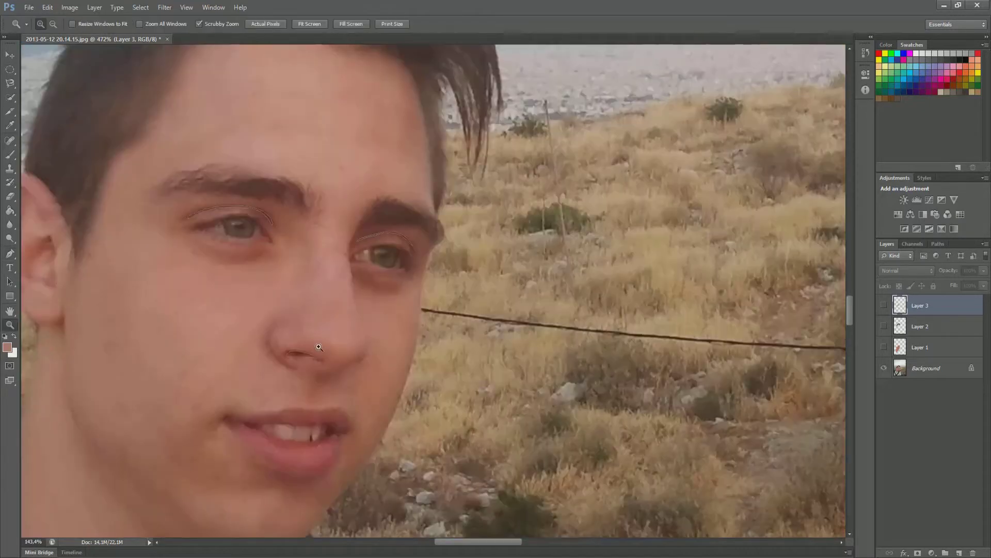
drag(439, 541, 404, 542)
key(p)
right_click(447, 354)
right_click(440, 353)
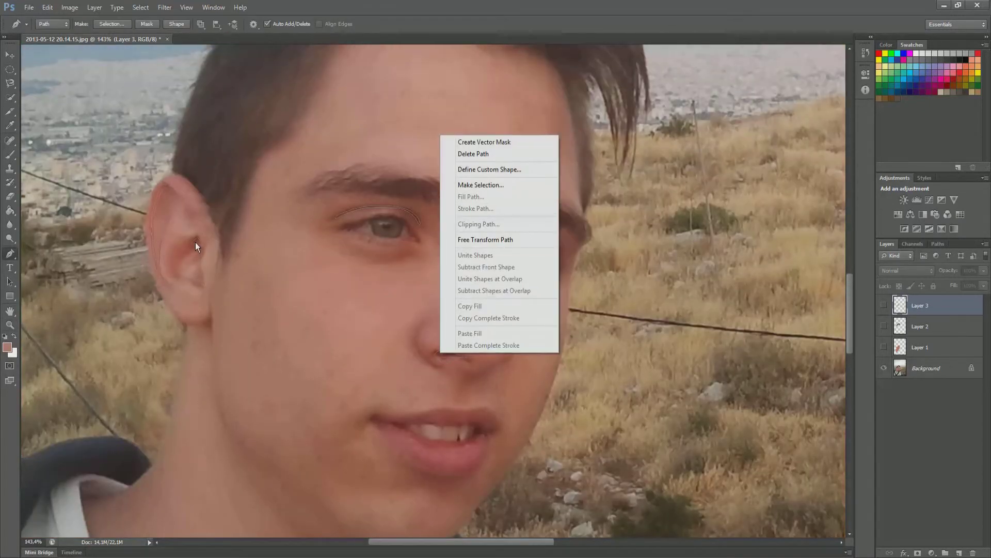
right_click(196, 242)
key(Escape)
scroll(411, 343, up, 3)
right_click(460, 359)
right_click(96, 195)
right_click(594, 180)
key(Escape)
right_click(455, 361)
key(Escape)
right_click(386, 314)
key(Escape)
key(Escape)
Step: Preview the eyebrow fill, and add a new empty layer above Layer 3 with only the photo showing beneath it
click(883, 306)
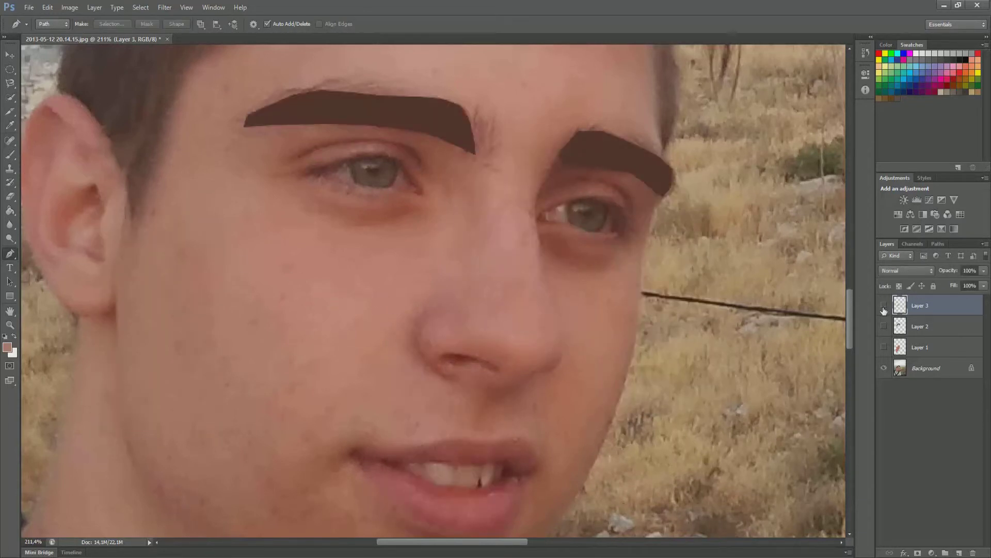
click(883, 307)
click(884, 366)
click(883, 305)
click(883, 305)
click(959, 552)
click(884, 389)
Step: Redraw the closed path around the dark nostril opening on the new layer
click(489, 363)
drag(444, 355, 447, 360)
click(471, 367)
click(488, 363)
Step: Retrace the narrow shape along the outer rim of the ear up to its top
drag(436, 541, 365, 542)
drag(423, 219, 462, 207)
click(424, 263)
click(422, 222)
click(425, 196)
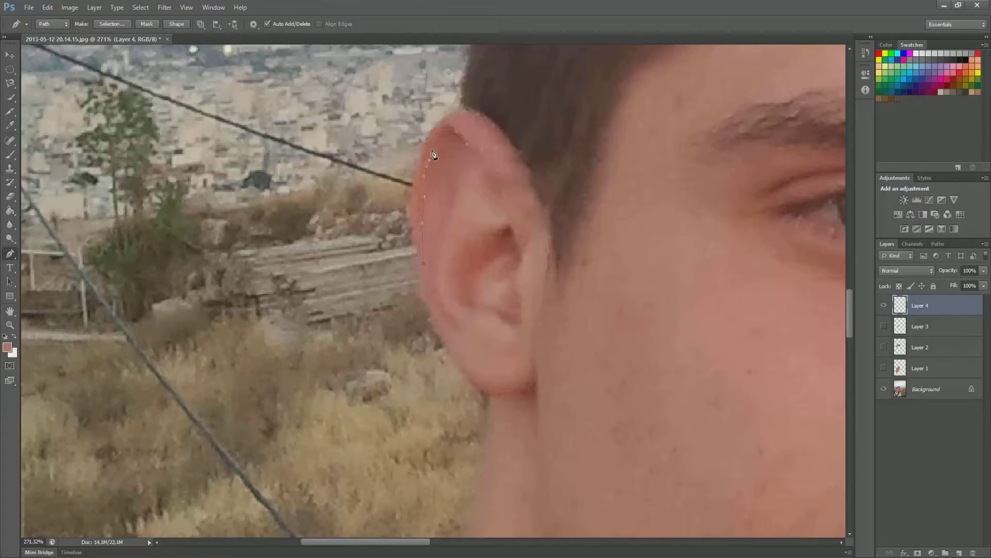
key(ctrl+z)
Step: Retrace the inner ear fold down towards the lobe and back up as a thin closed shape
drag(452, 209, 449, 224)
click(438, 262)
click(437, 275)
click(442, 282)
click(445, 292)
click(451, 301)
click(457, 315)
click(459, 325)
drag(450, 319, 436, 278)
click(438, 238)
click(446, 221)
click(449, 210)
click(457, 199)
click(463, 190)
Step: Draw small closed paths around the ear-canal shadow and the notch above the lobe
click(510, 226)
click(496, 237)
click(506, 237)
click(515, 251)
click(511, 226)
click(497, 311)
click(519, 321)
click(517, 299)
click(496, 310)
Step: Begin retracing the upper eyelid crease of the eye nearest the ear
scroll(472, 363, right, 5)
click(307, 195)
drag(390, 172, 398, 175)
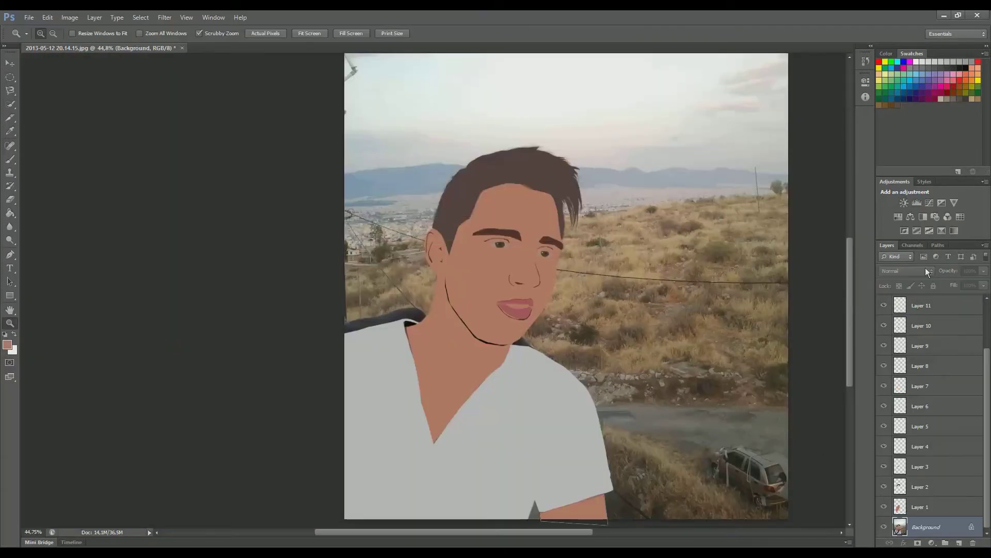
Step: Add a new layer directly above the Background, fill it with dark red and keep it below Layer 1
click(958, 543)
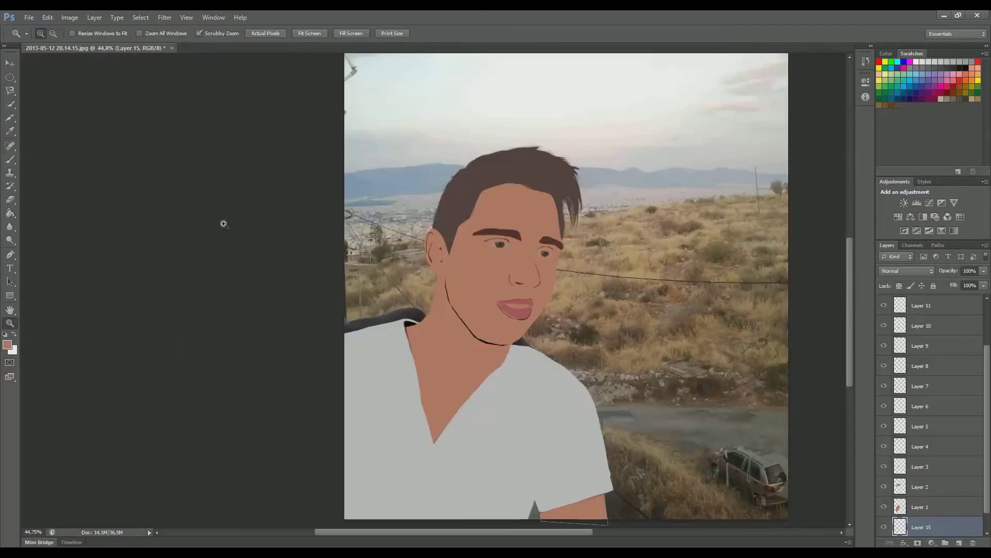
scroll(962, 448, down, 1)
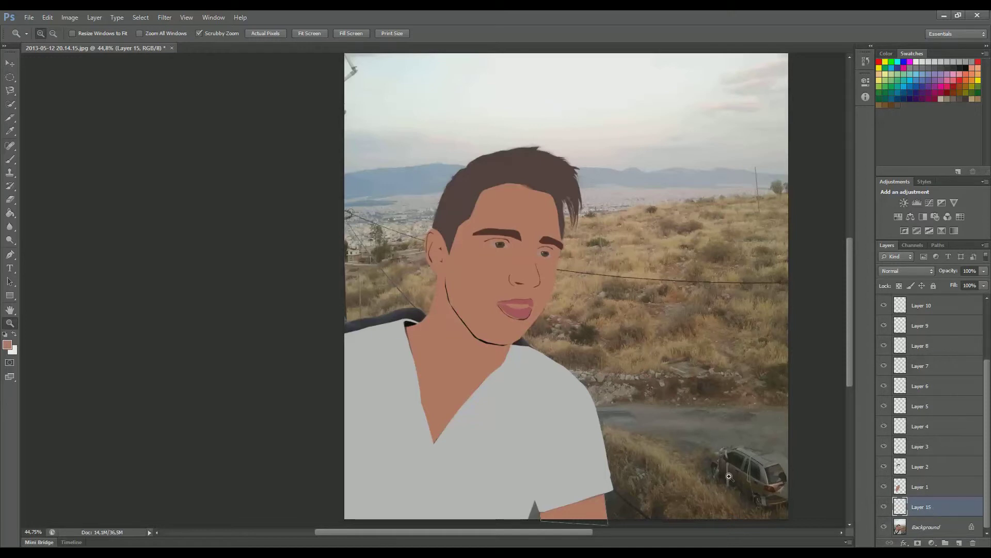
click(9, 215)
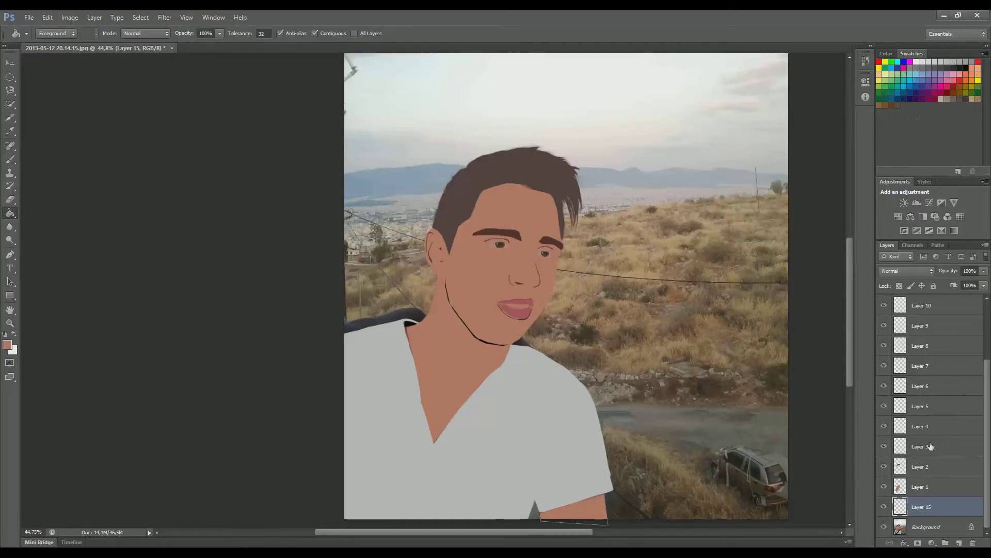
click(941, 94)
click(670, 210)
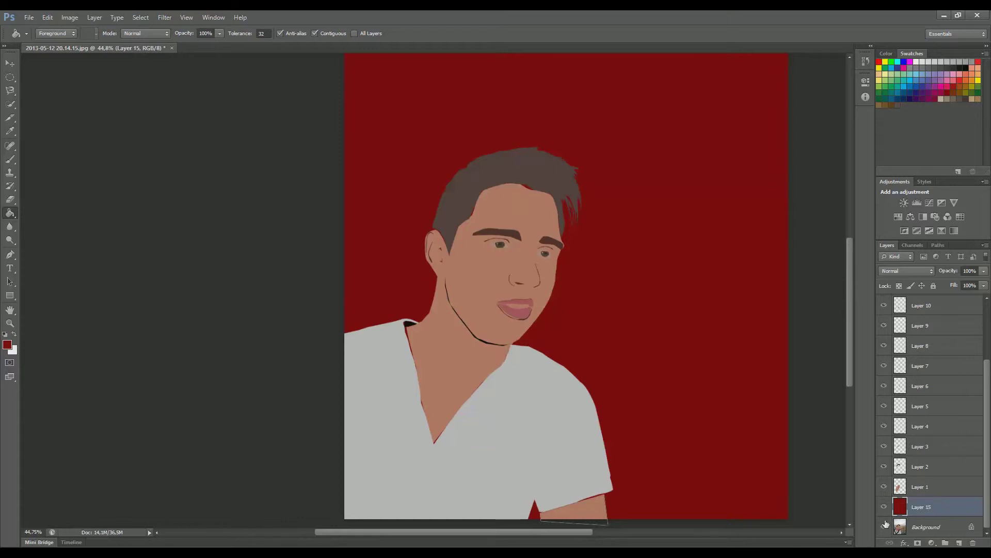
drag(913, 507, 932, 439)
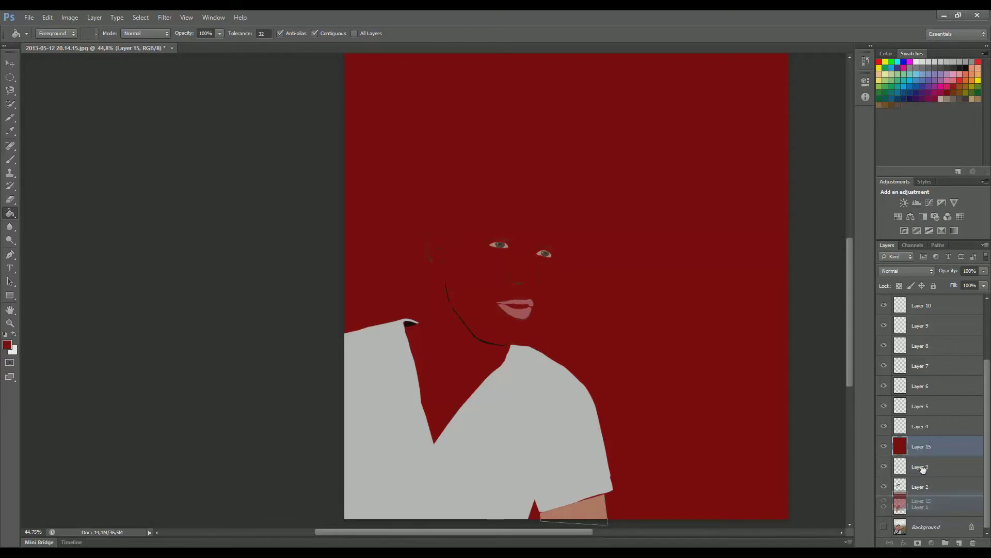
drag(929, 461, 935, 515)
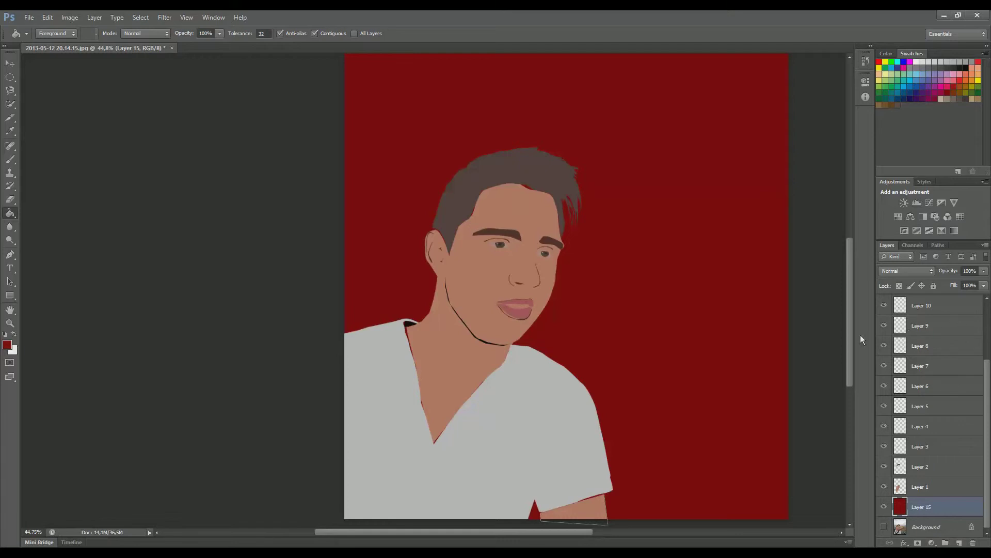
Step: Sample the skin colour from the forehead and brush over the red gaps along the hairline
key(b)
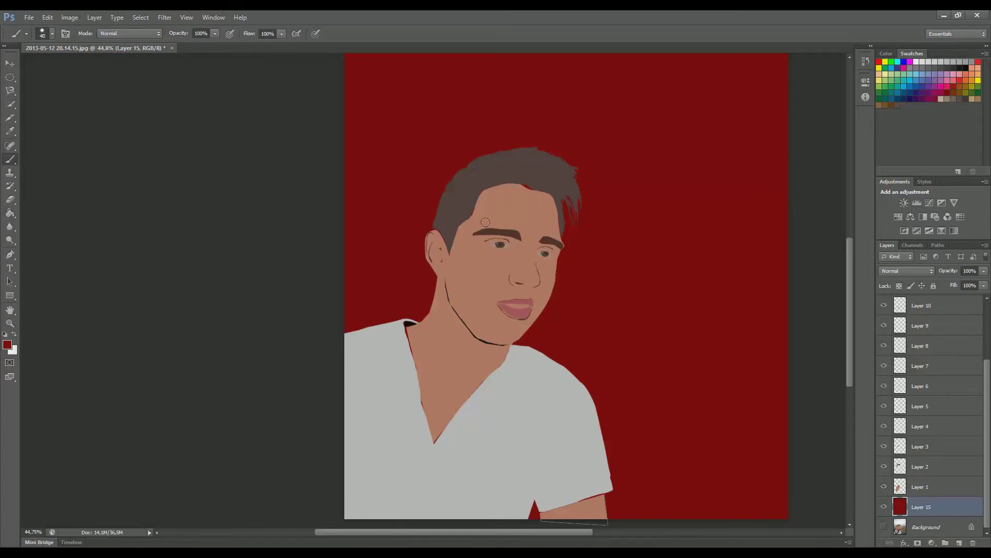
key(i)
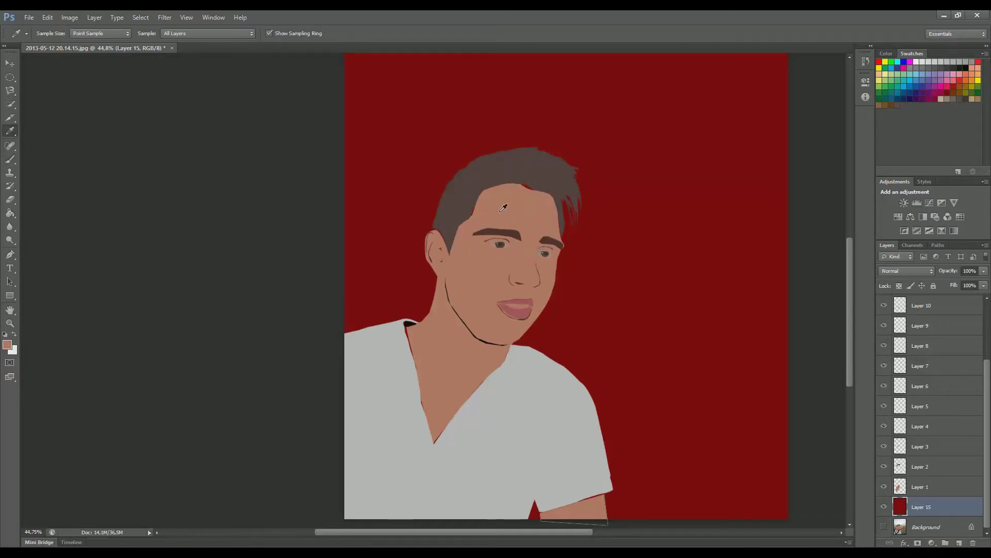
click(506, 201)
key(b)
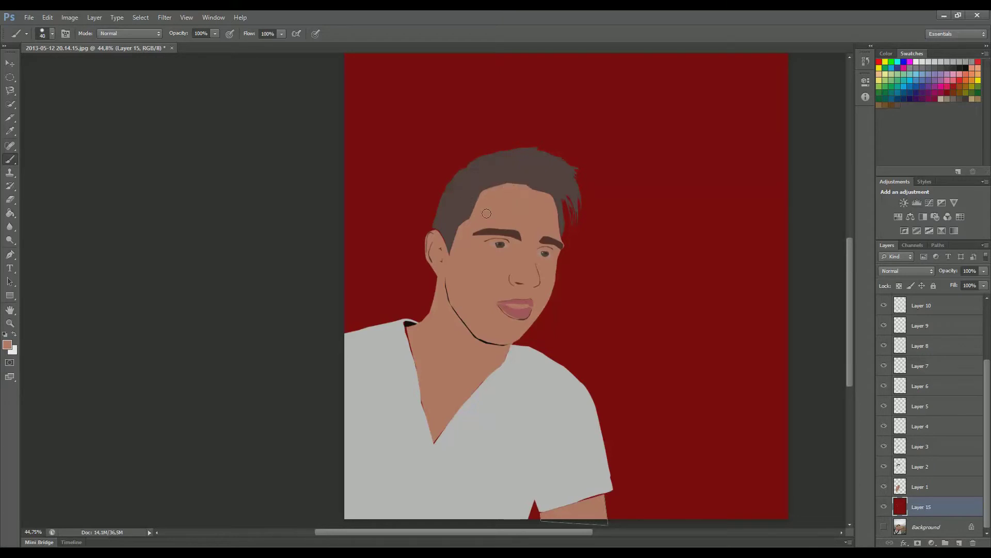
key(z)
drag(500, 207, 495, 193)
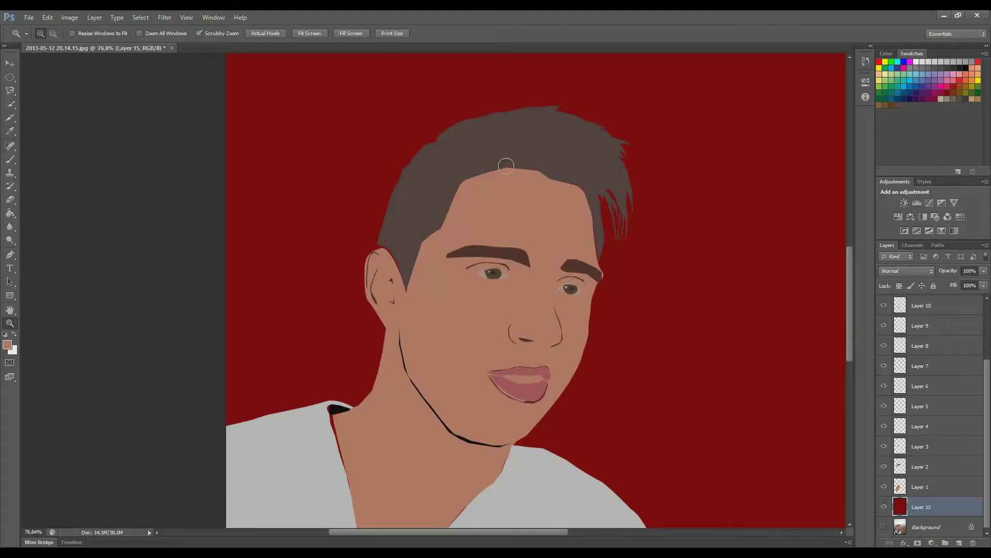
key(b)
key(bracketleft)
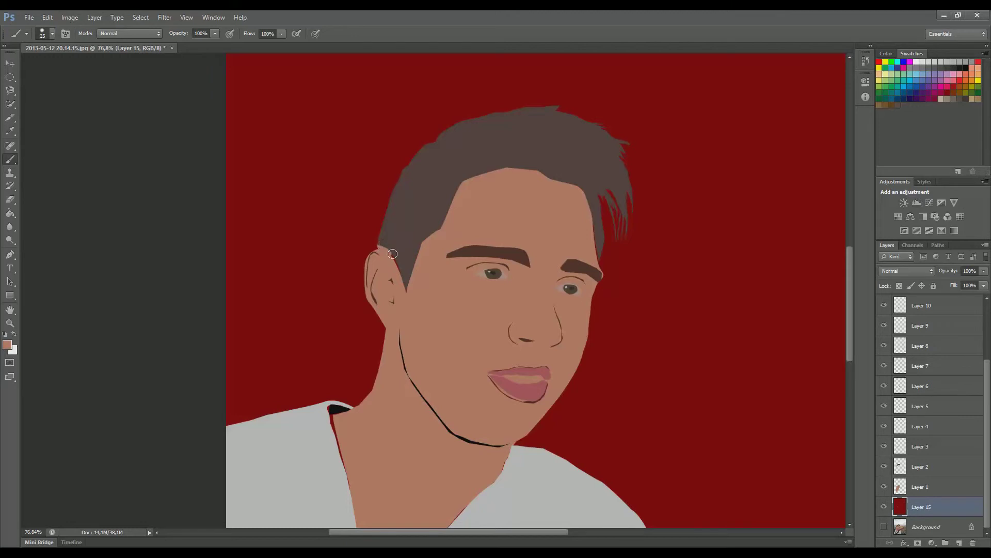
Step: Undo the oversized stroke and paint the red gap between the ear and the hair with a 15 px brush
key(ctrl+z)
key(z)
drag(403, 218, 426, 155)
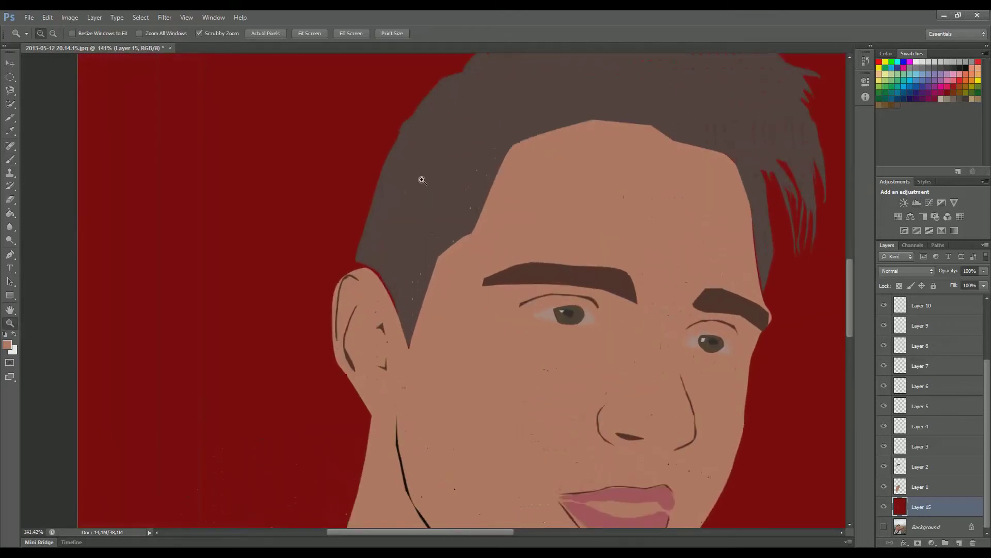
key(b)
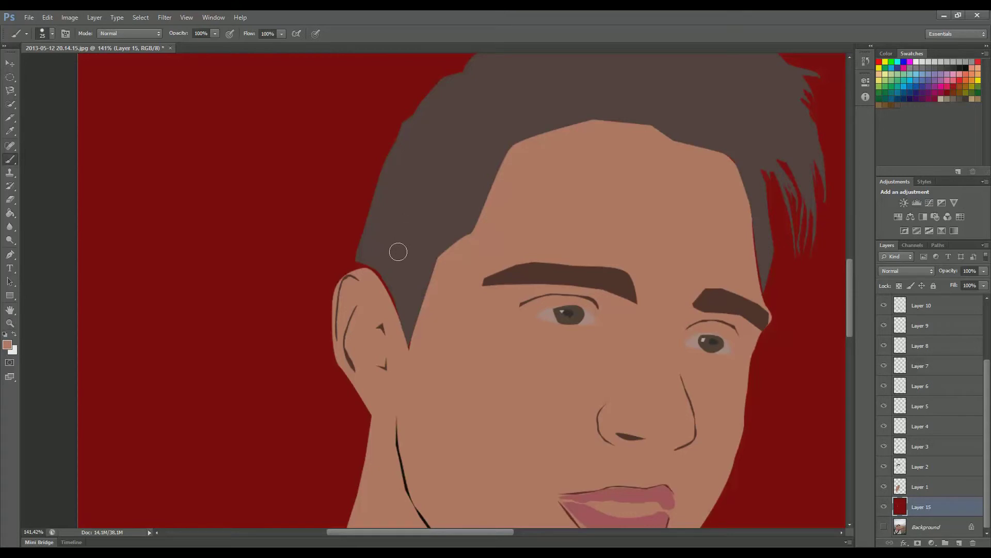
drag(380, 277, 404, 319)
key(ctrl+z)
key(bracketleft)
drag(375, 265, 411, 350)
Step: Brush skin colour over the red gaps along both edges of the shirt's V-neckline
scroll(416, 292, down, 10)
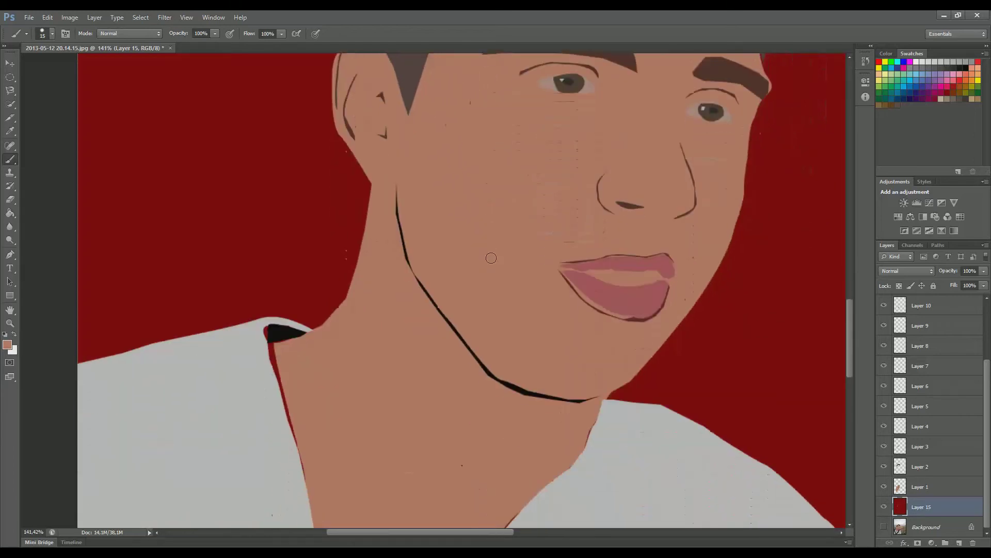
drag(273, 306, 305, 437)
scroll(327, 383, down, 5)
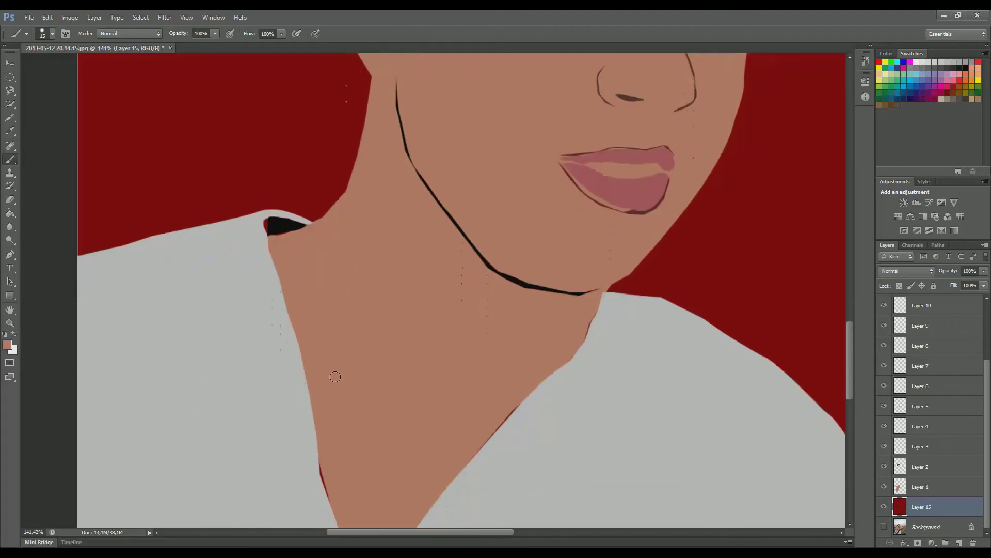
drag(338, 437, 322, 399)
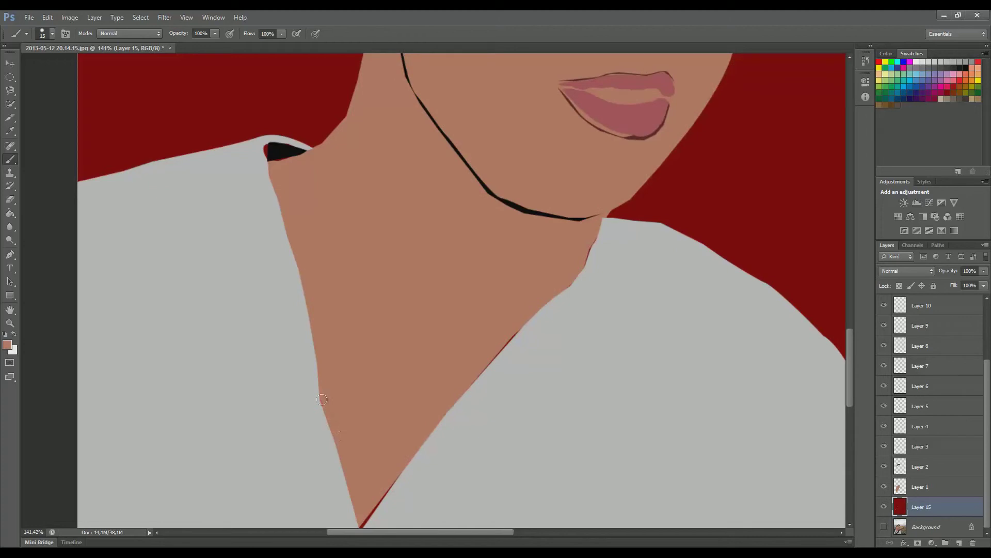
scroll(360, 456, down, 2)
mouse_move(361, 481)
mouse_down()
mouse_move(502, 298)
mouse_move(566, 238)
mouse_up()
drag(591, 192, 582, 219)
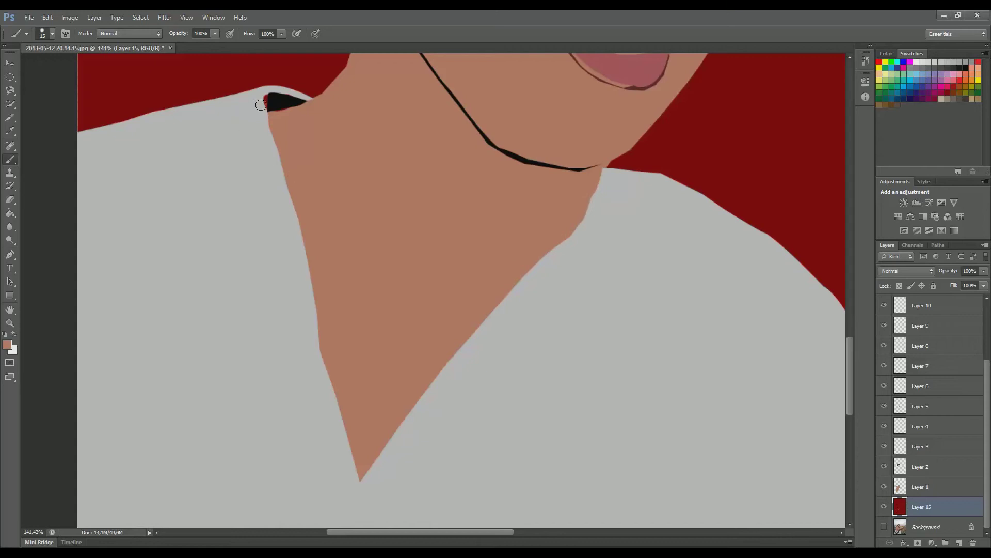
Step: Sample the black of the inner collar and paint over the red gap beside it
key(i)
click(264, 97)
click(267, 95)
click(283, 96)
key(b)
drag(270, 98, 289, 104)
scroll(288, 97, up, 1)
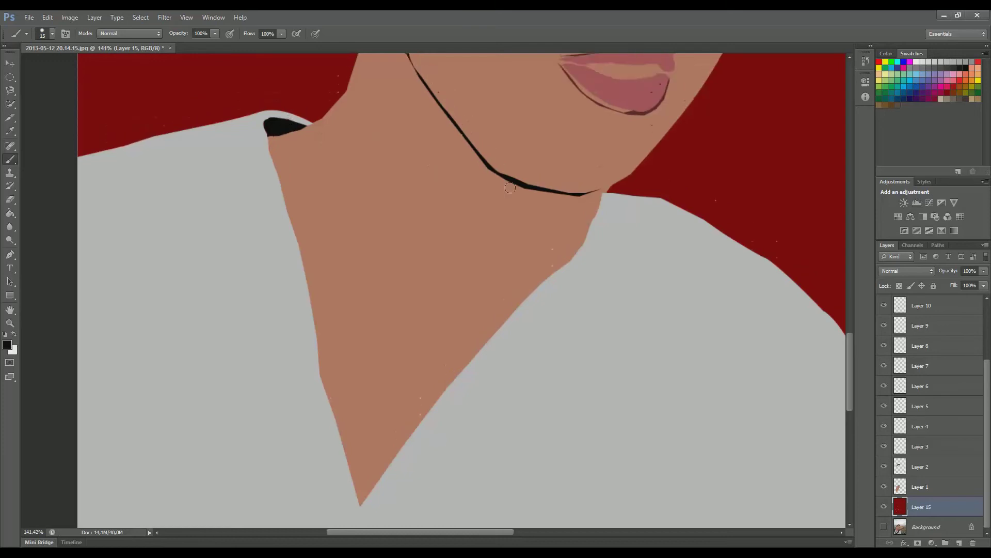
Step: Clear the leftover selection around the arm below the sleeve
scroll(597, 208, down, 8)
scroll(568, 260, down, 2)
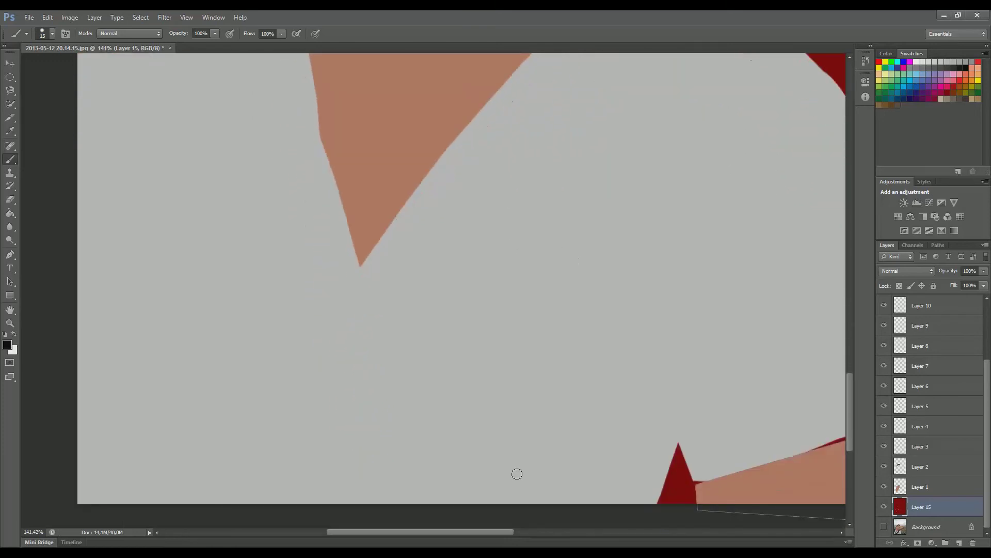
drag(471, 531, 534, 521)
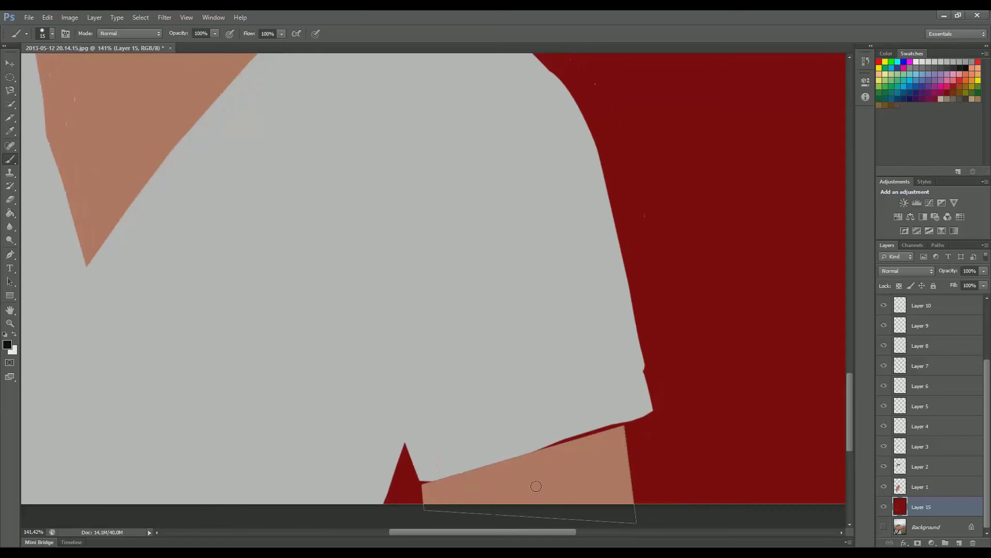
key(ctrl+d)
Step: Sample the arm's skin colour and brush over the red gap beneath the sleeve hem
key(i)
click(568, 457)
click(574, 408)
click(579, 448)
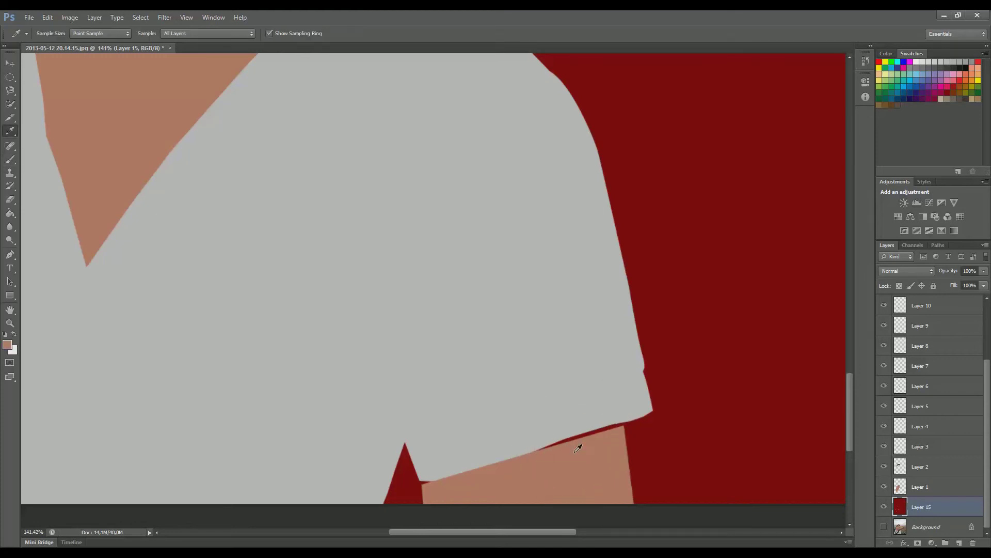
key(b)
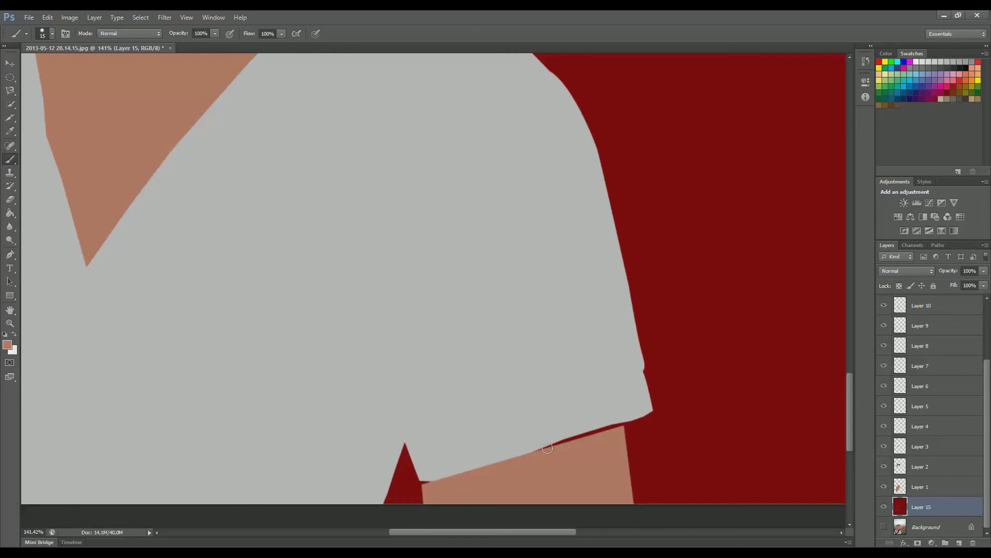
mouse_move(587, 427)
mouse_down()
mouse_move(619, 424)
mouse_move(552, 442)
mouse_up()
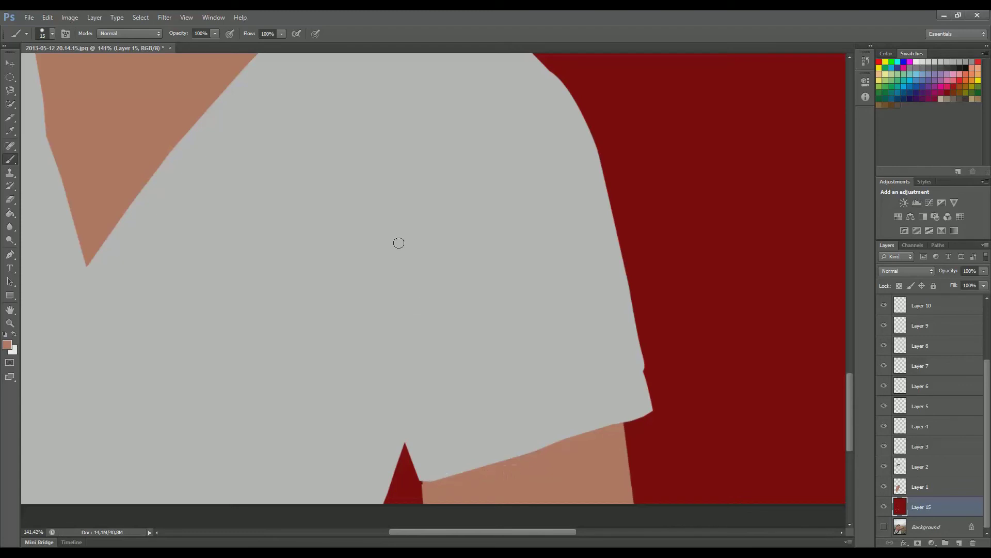
Step: Compare the whole artwork over the original photo and over the dark red background, ending with the red layer shown and the image fitted to the screen
drag(450, 531, 375, 532)
drag(456, 233, 429, 398)
scroll(482, 359, up, 5)
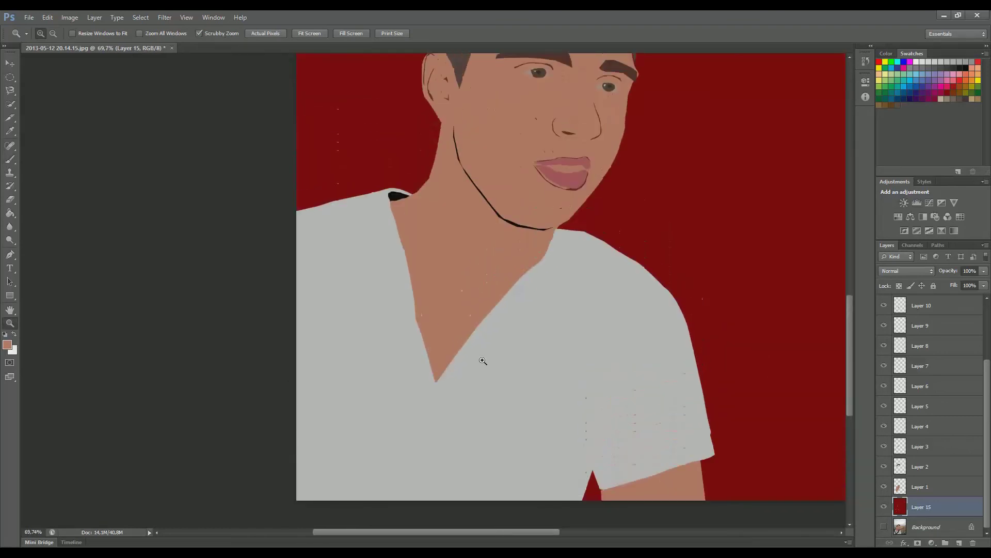
scroll(483, 360, up, 2)
drag(607, 220, 593, 293)
scroll(643, 320, up, 1)
drag(643, 320, 459, 403)
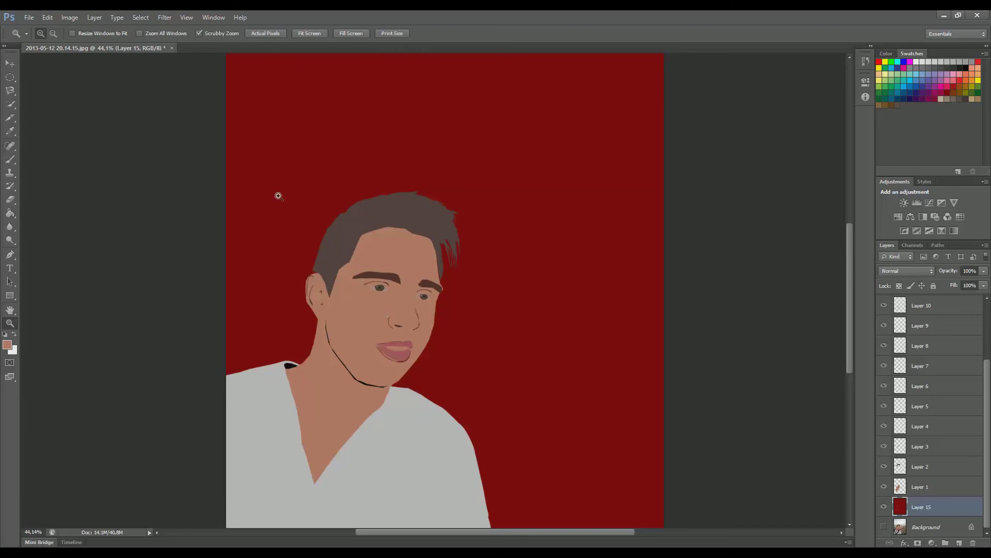
click(885, 509)
click(884, 527)
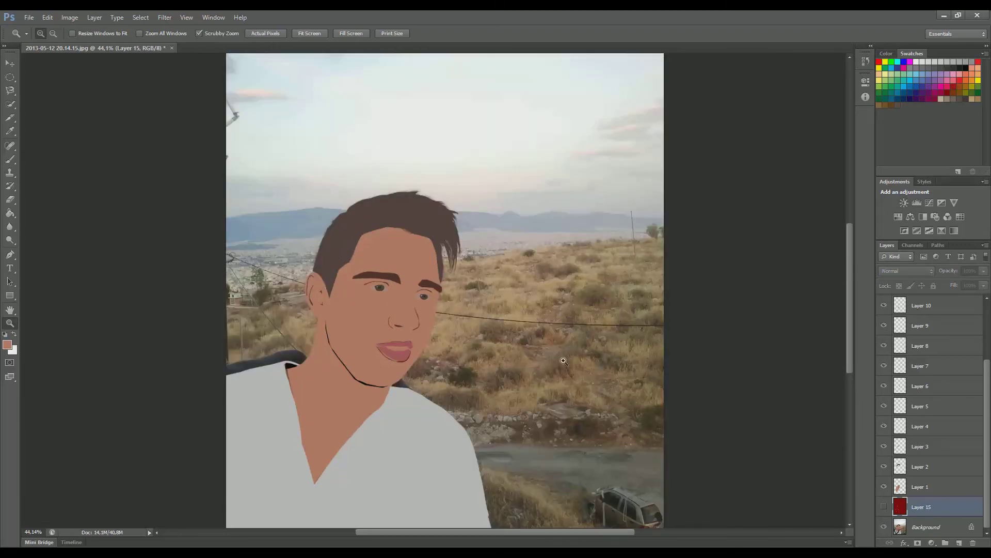
click(885, 509)
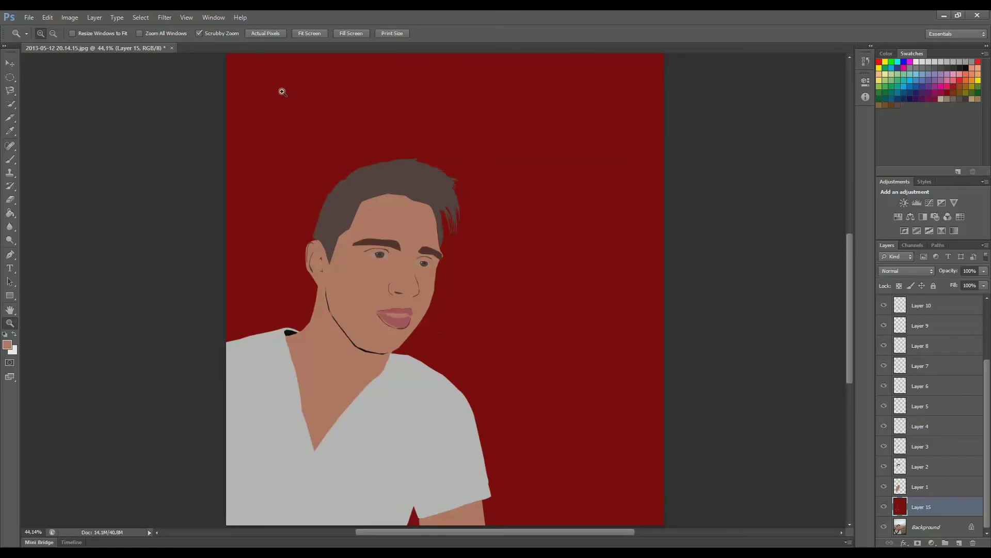
click(309, 34)
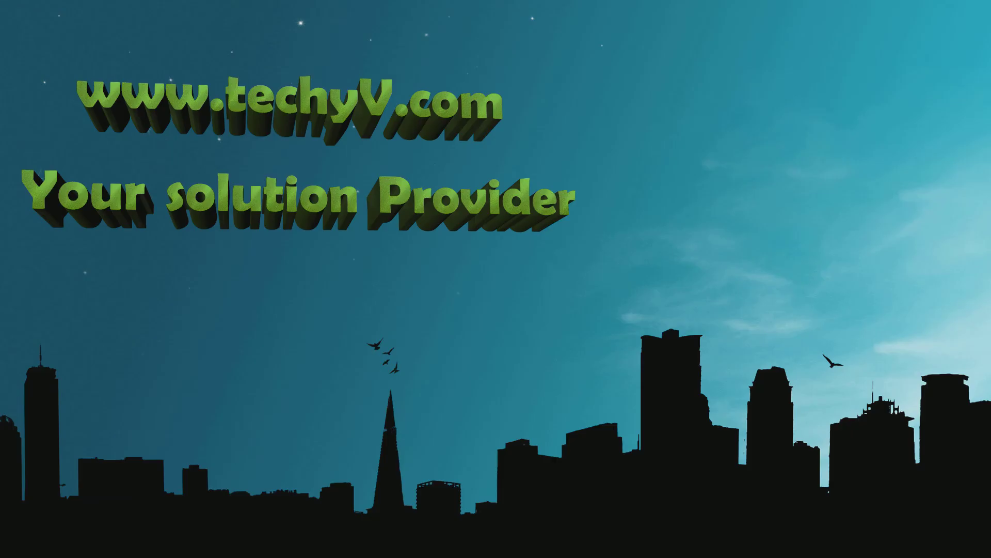